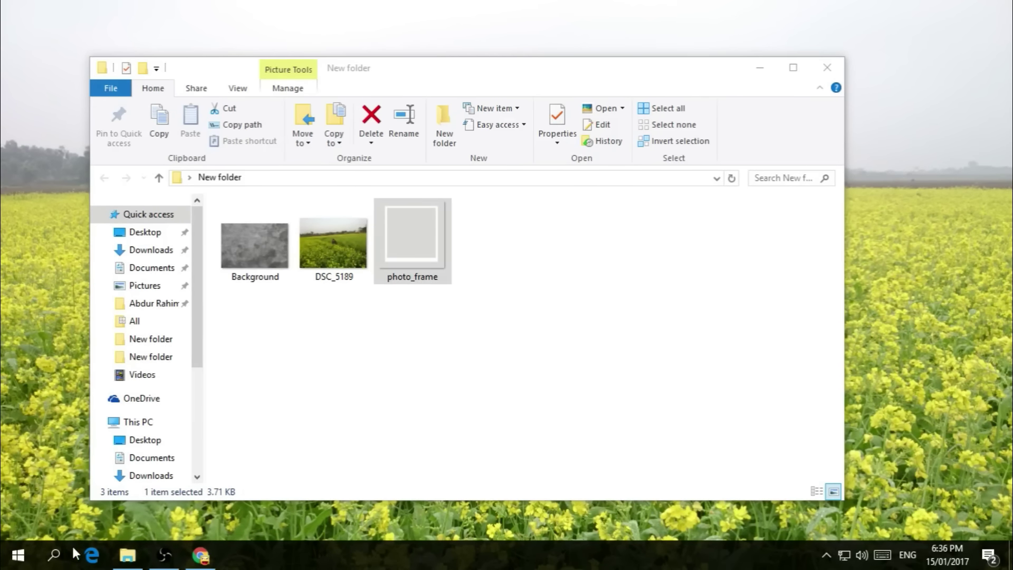
Step: Open the Windows app list from the taskbar
click(18, 555)
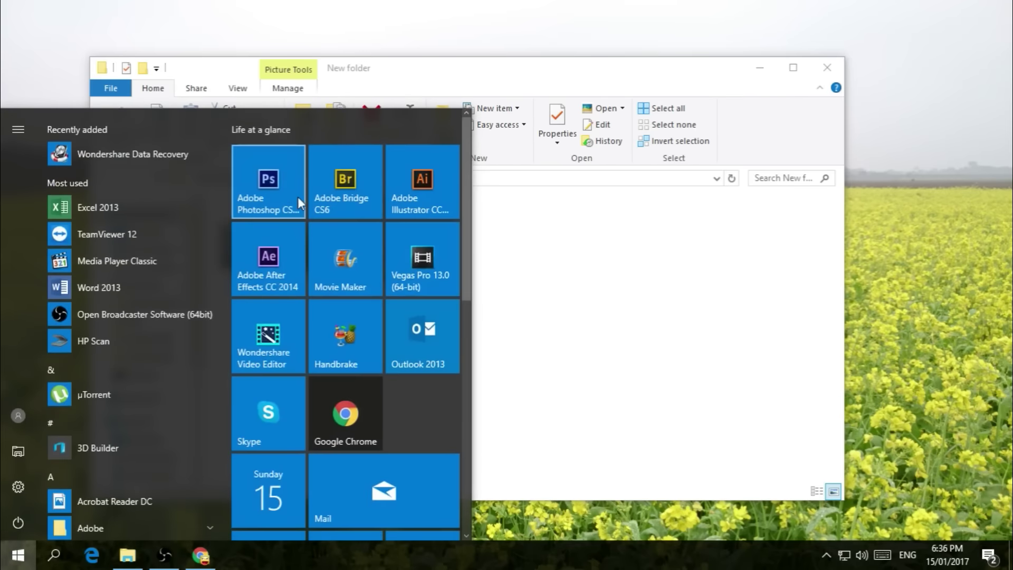
Step: Launch Adobe Photoshop CS6 and move the image folder window aside
click(299, 196)
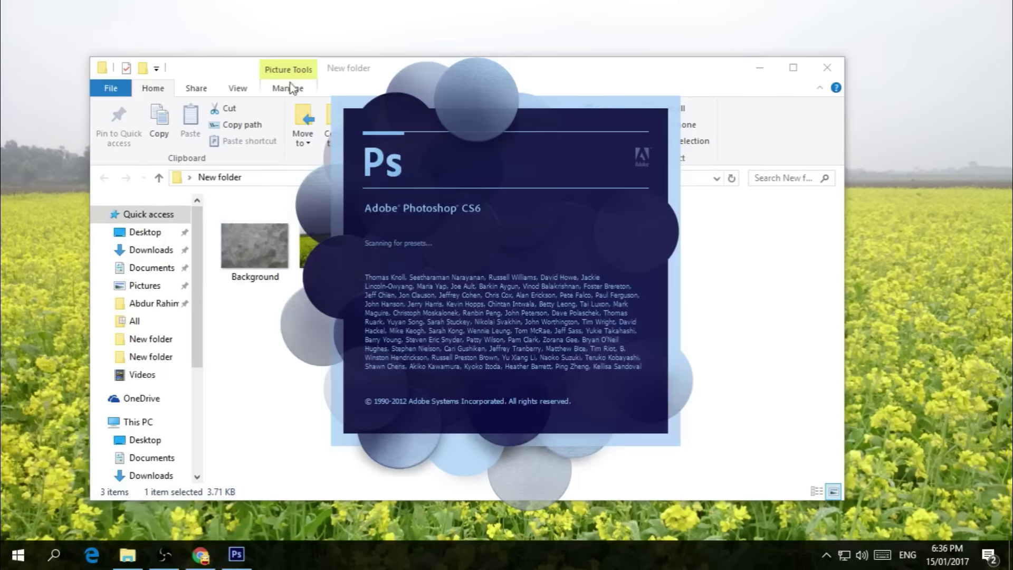
drag(346, 73, 248, 115)
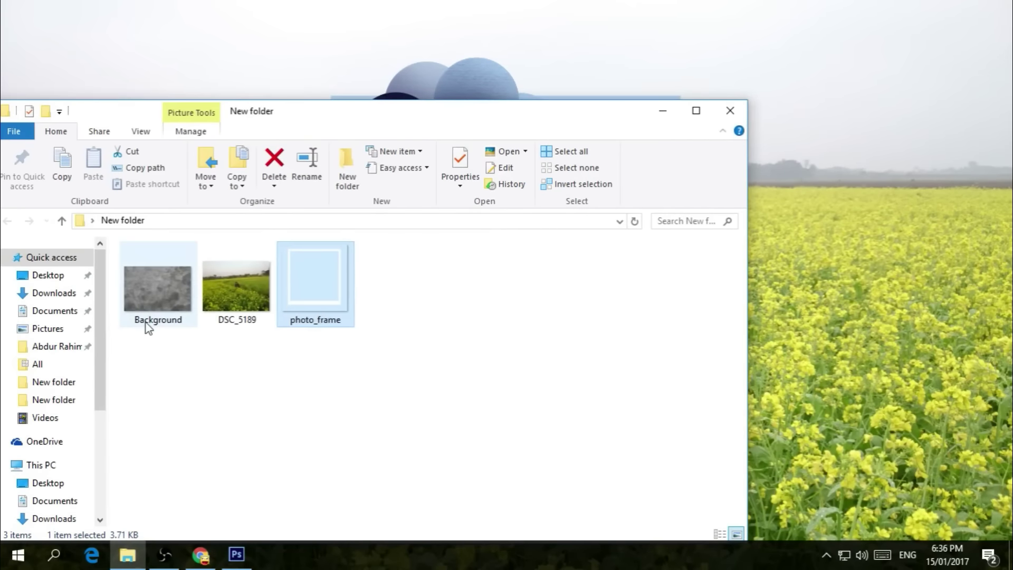
click(158, 290)
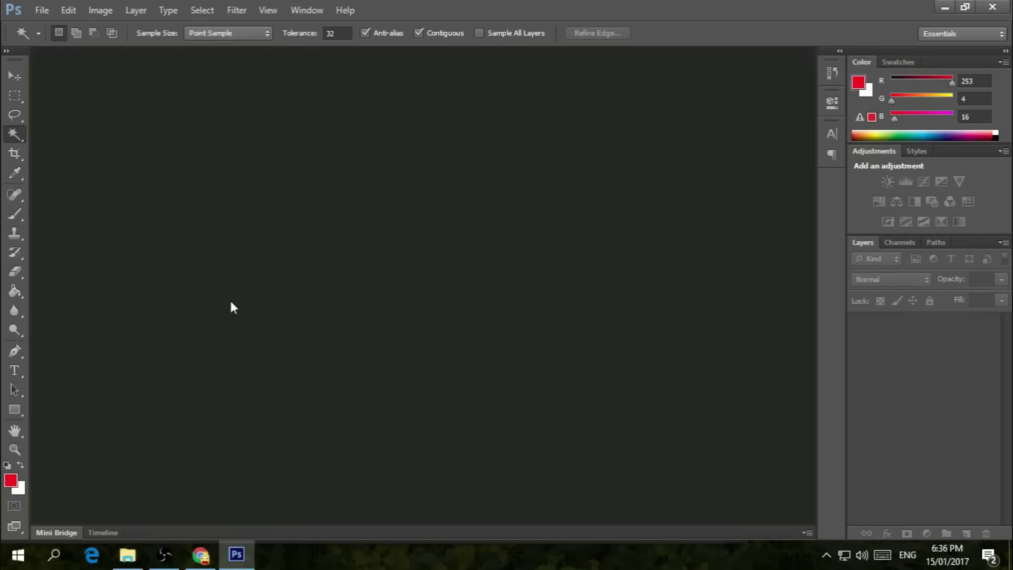
Step: Open the DSC_5189 field photo in Photoshop through File > Open
click(127, 554)
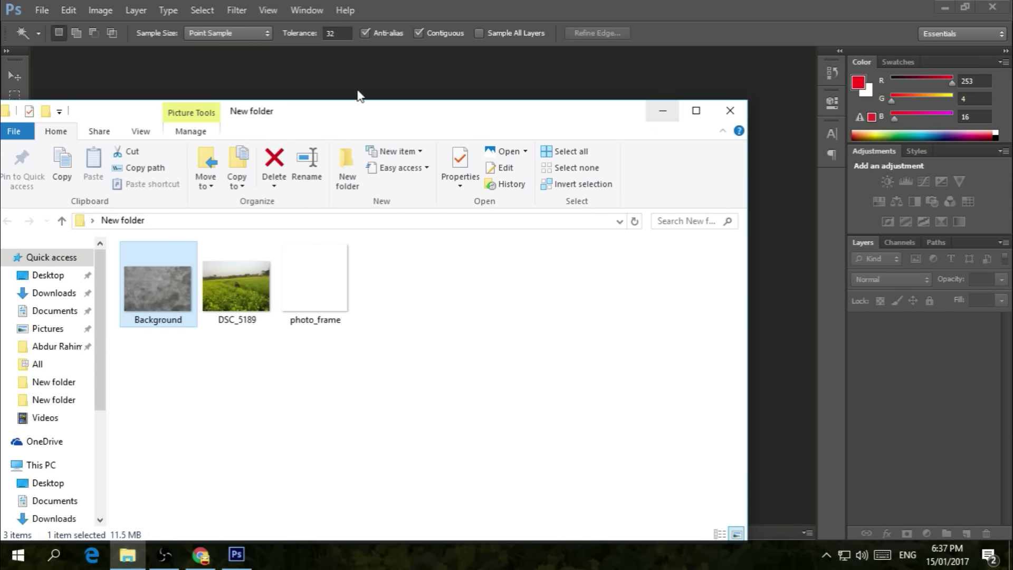
click(42, 10)
click(57, 42)
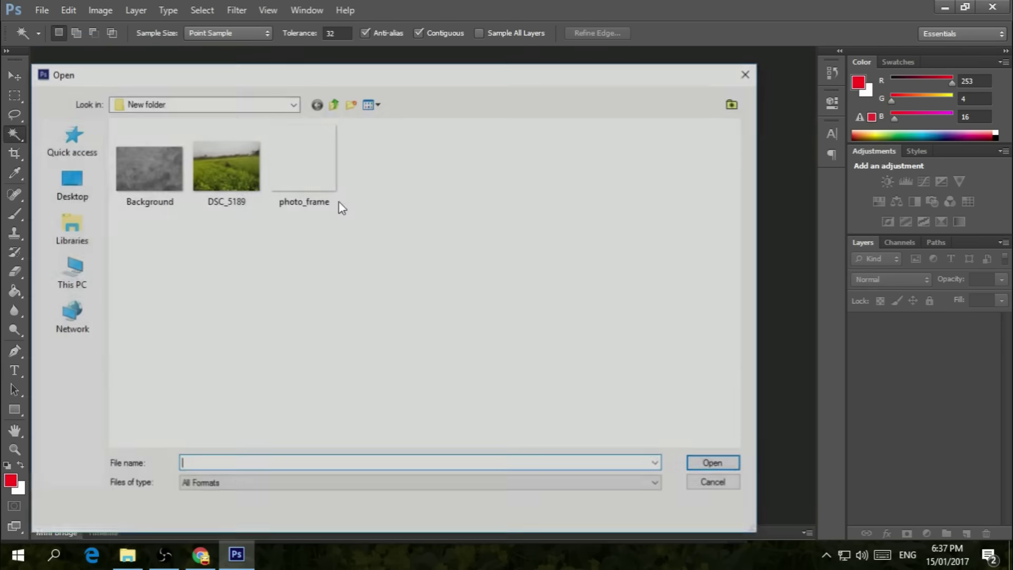
click(220, 153)
click(716, 464)
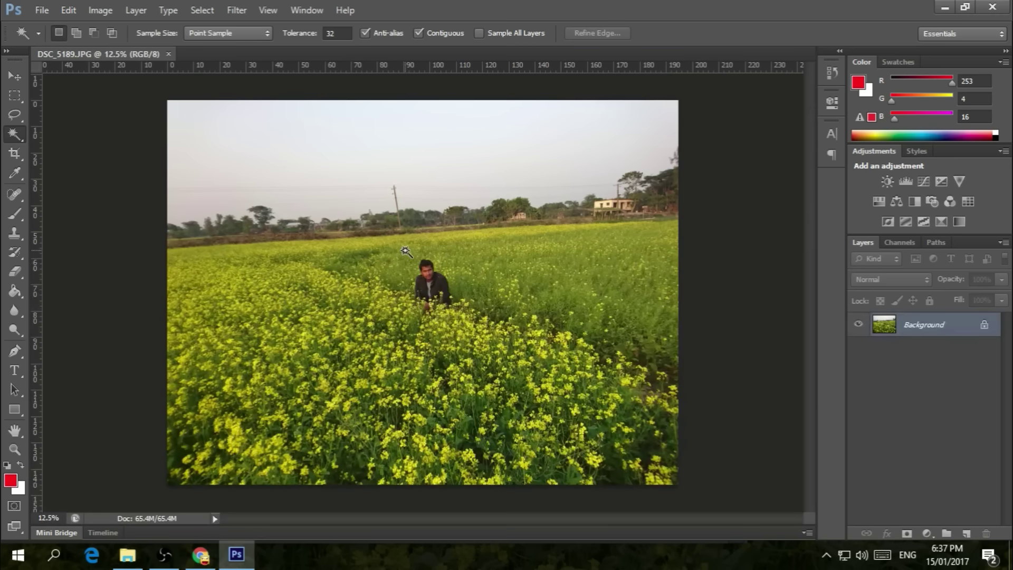
Step: Drag the photo_frame image from the folder window onto the field photo
click(144, 561)
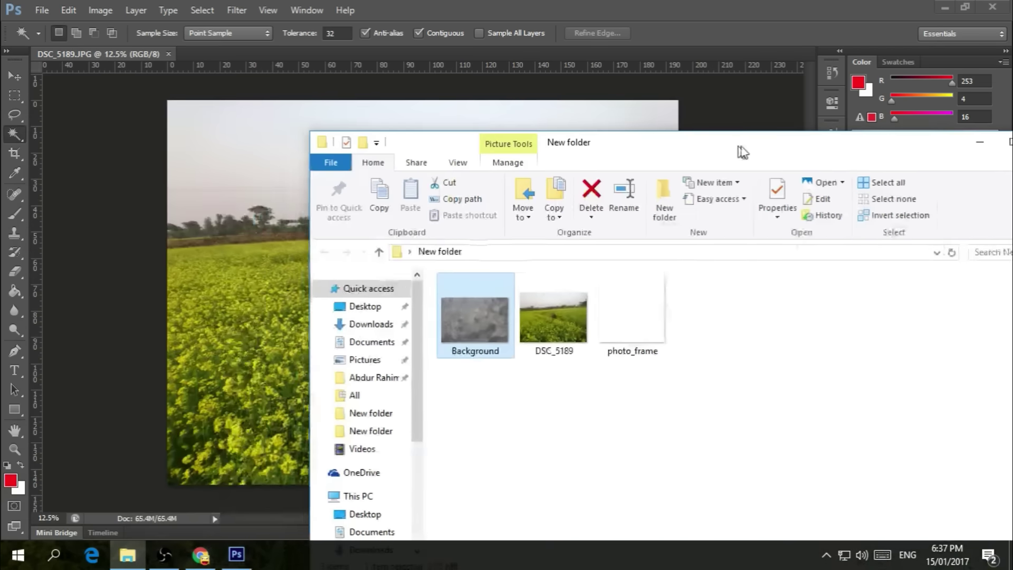
drag(424, 125, 772, 154)
click(671, 310)
drag(672, 310, 279, 258)
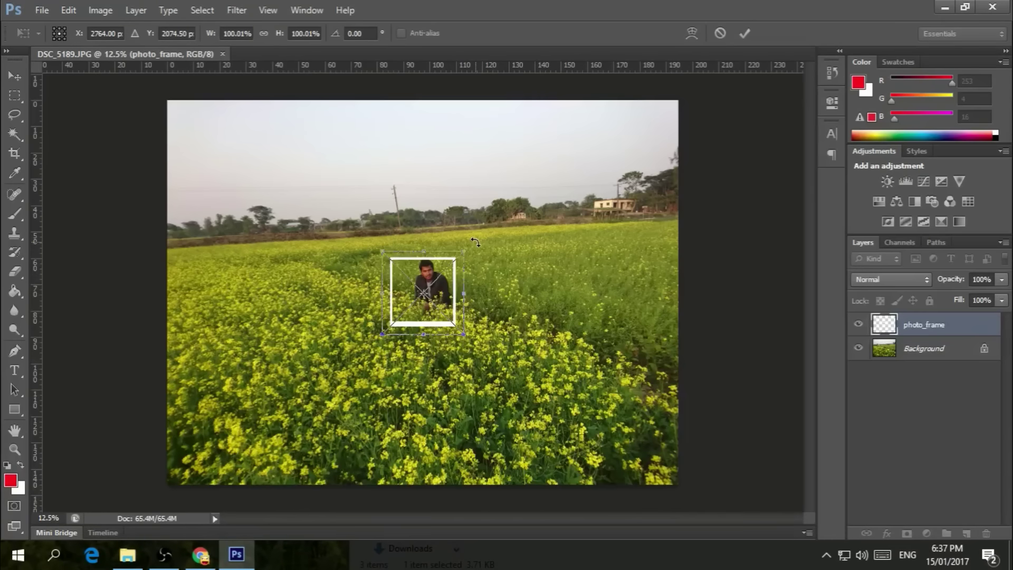
Step: Scale the photo_frame down, position it around the man's face, and commit the placement
drag(464, 253, 440, 276)
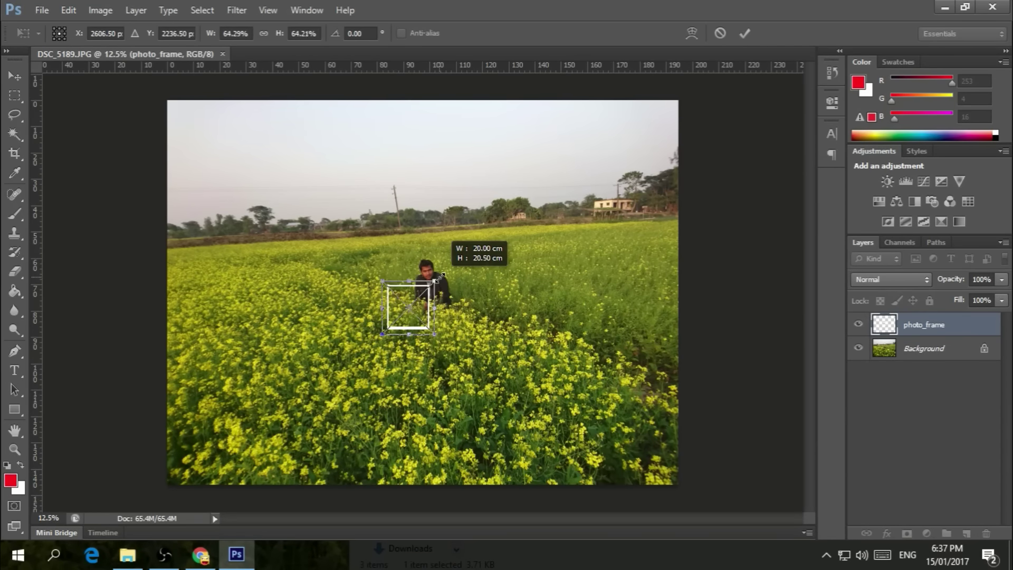
key(ctrl+plus)
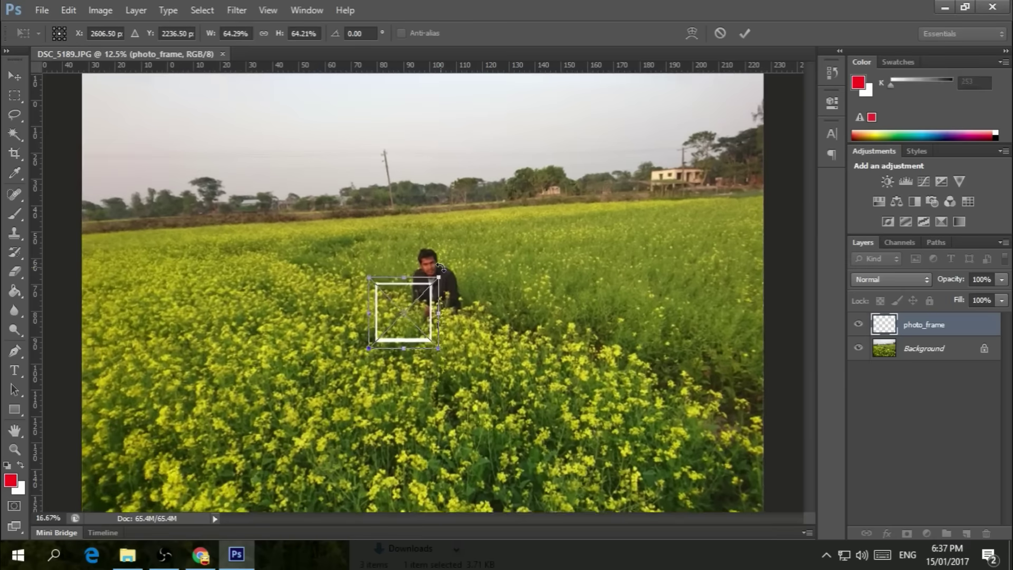
key(ctrl+plus)
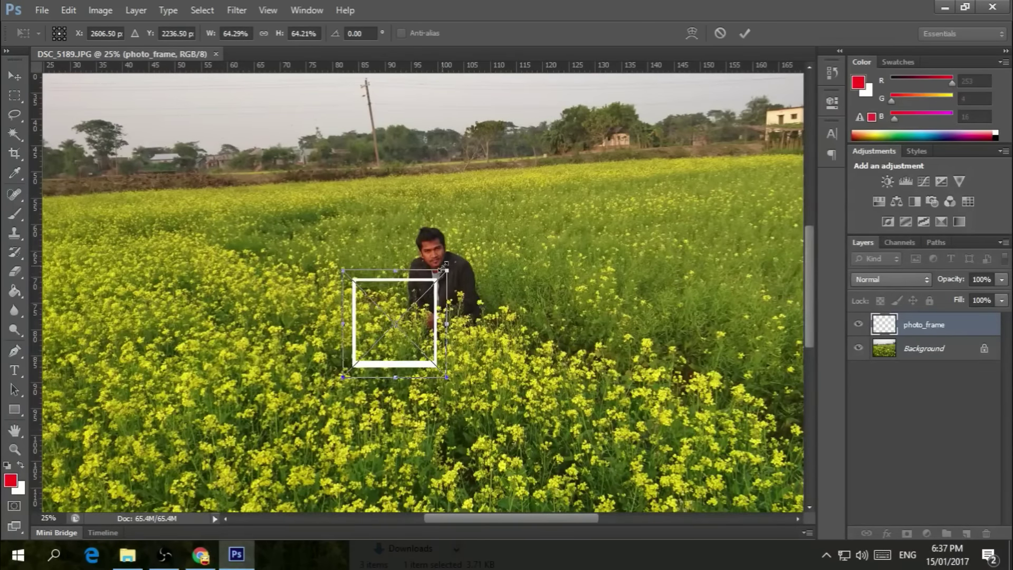
drag(397, 306, 410, 238)
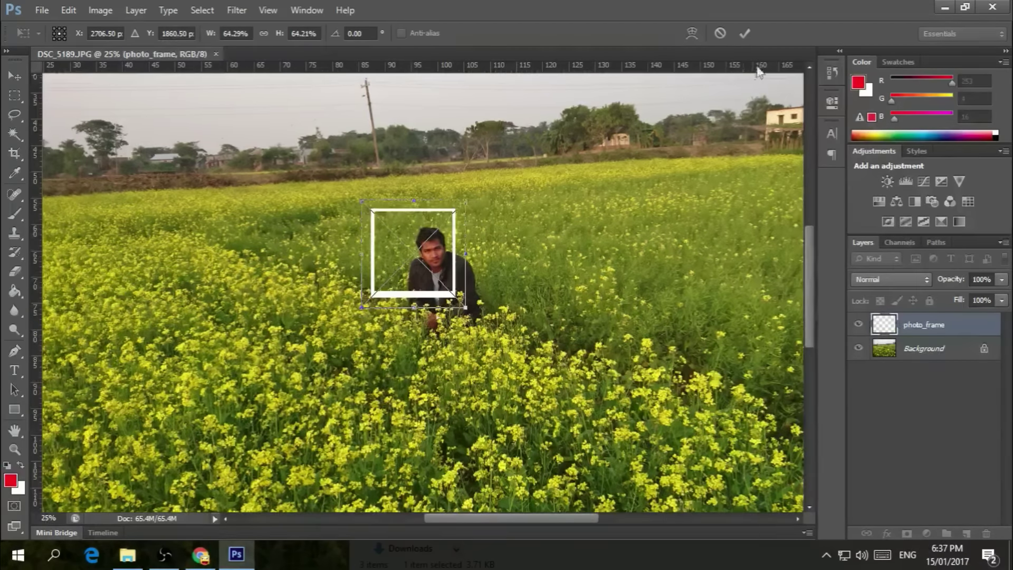
click(739, 38)
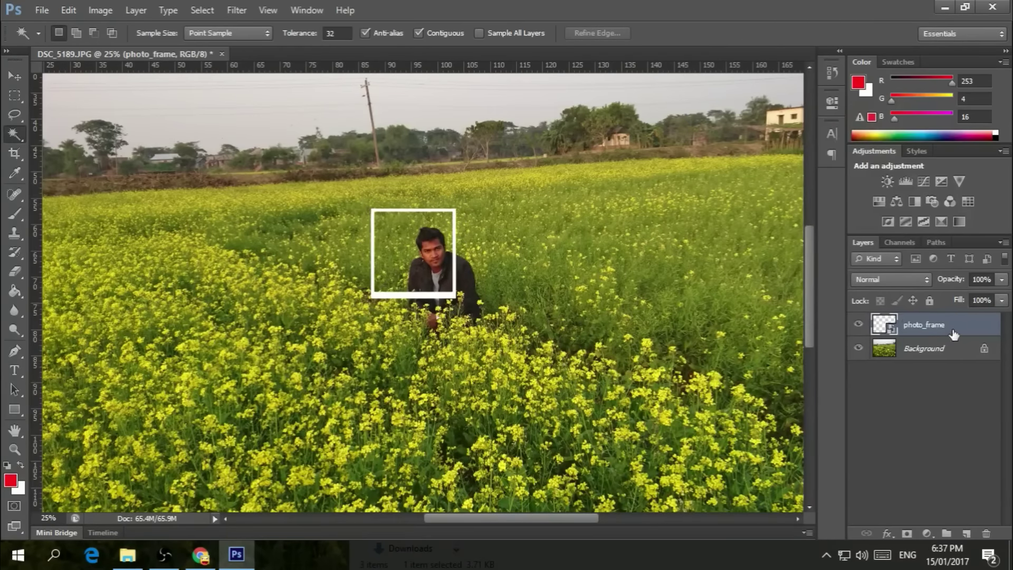
Step: Rasterize the photo_frame layer and duplicate it as photo_frame copy
right_click(933, 328)
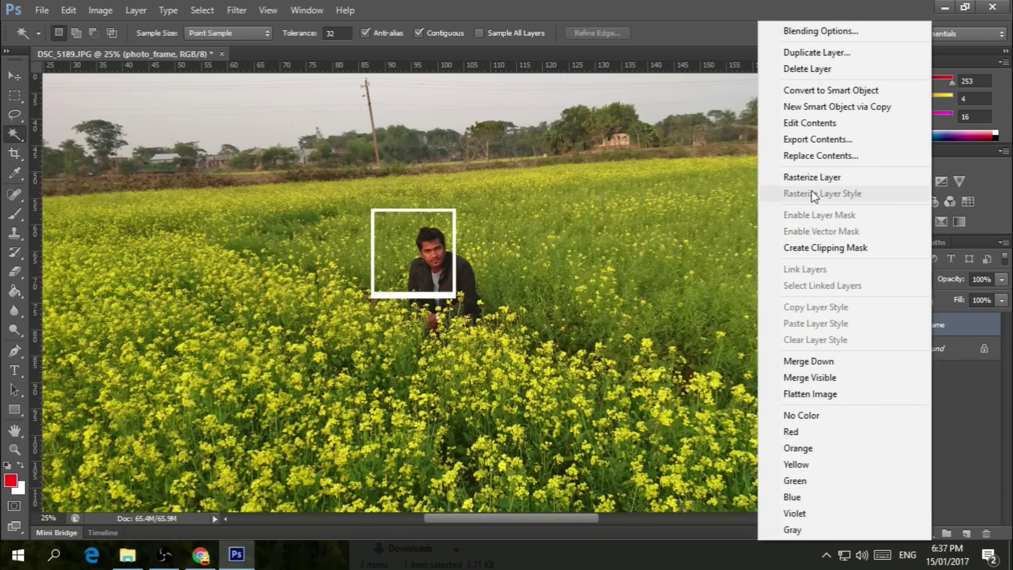
click(835, 177)
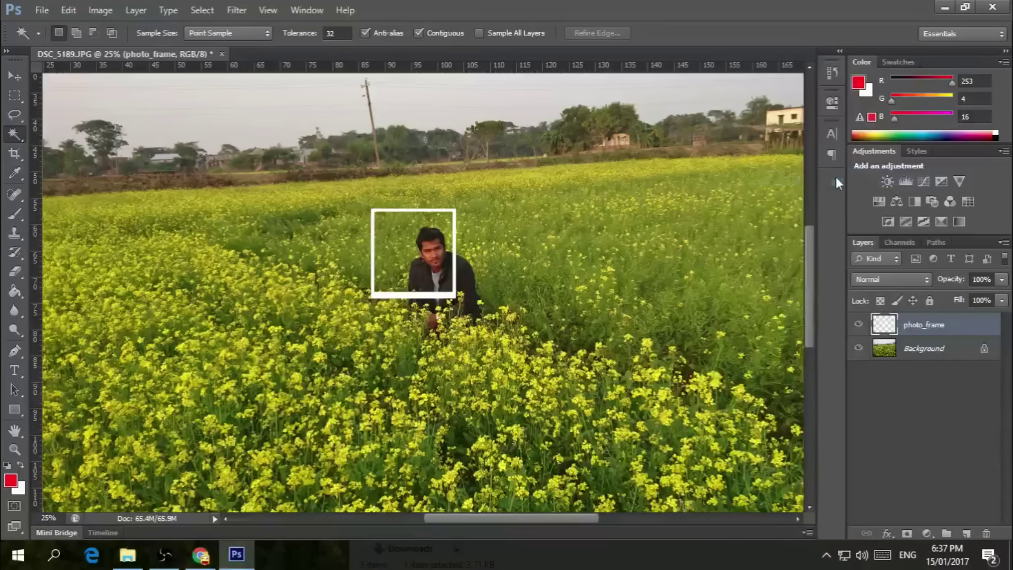
right_click(939, 327)
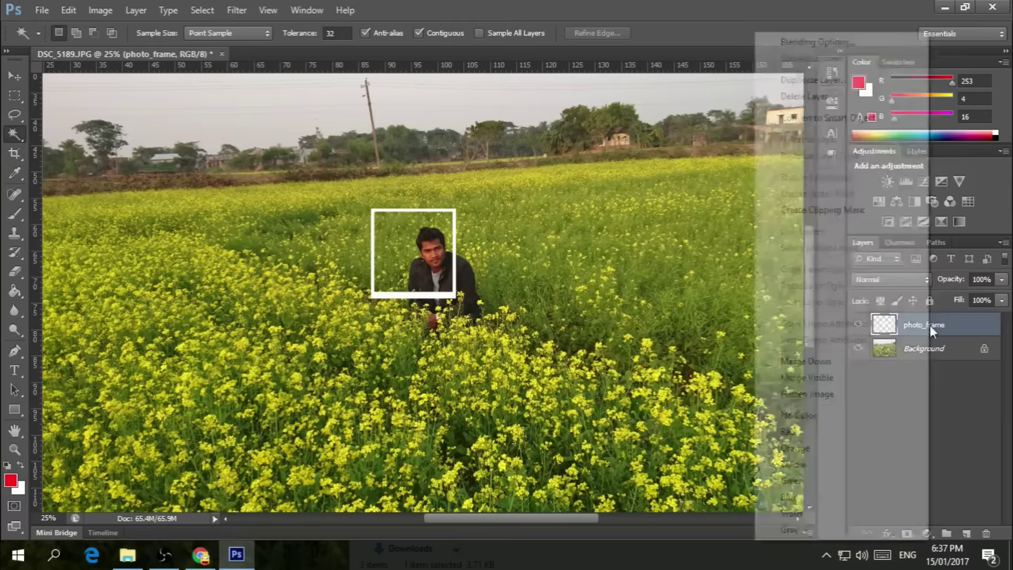
click(813, 84)
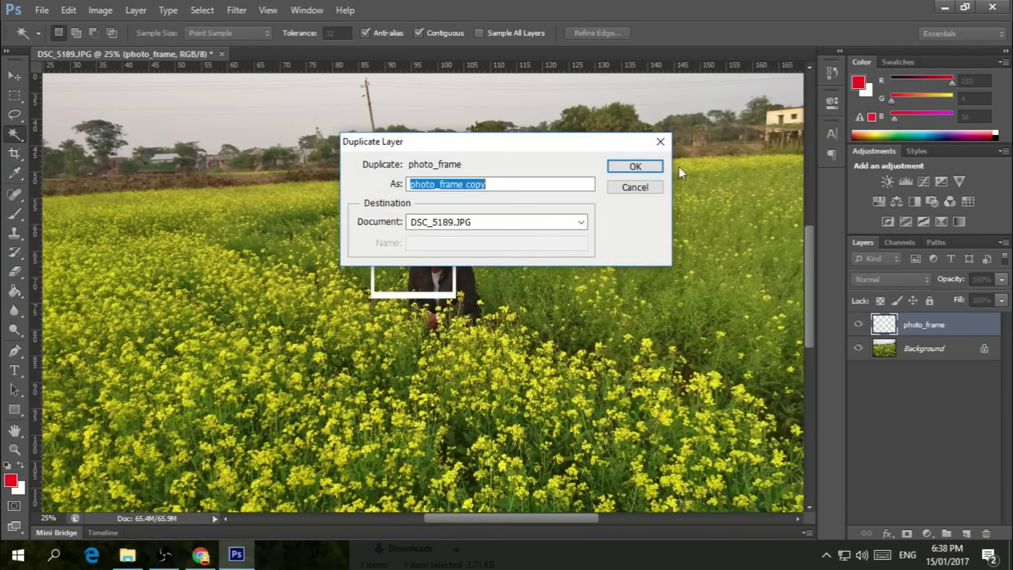
click(641, 167)
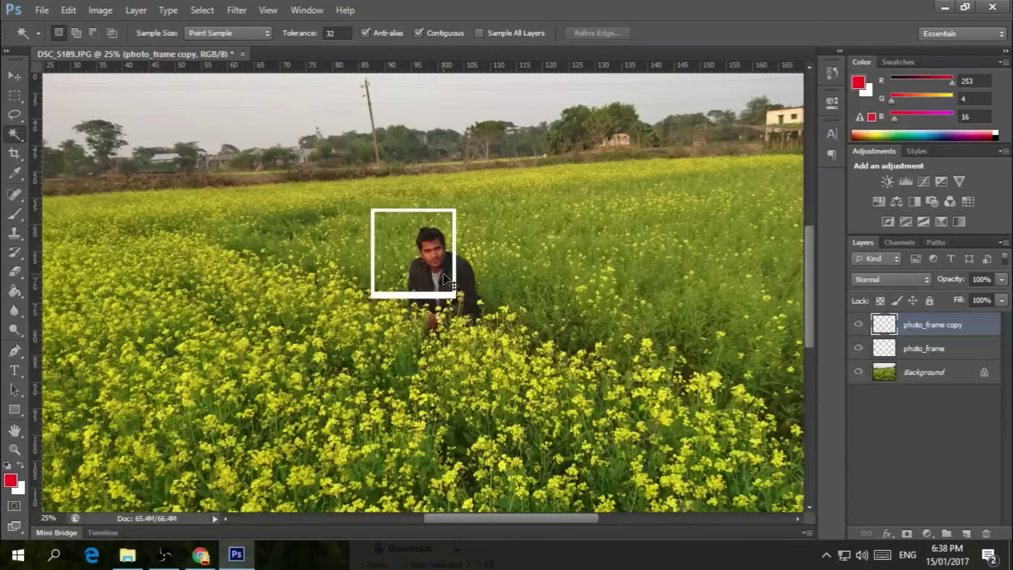
key(ctrl+t)
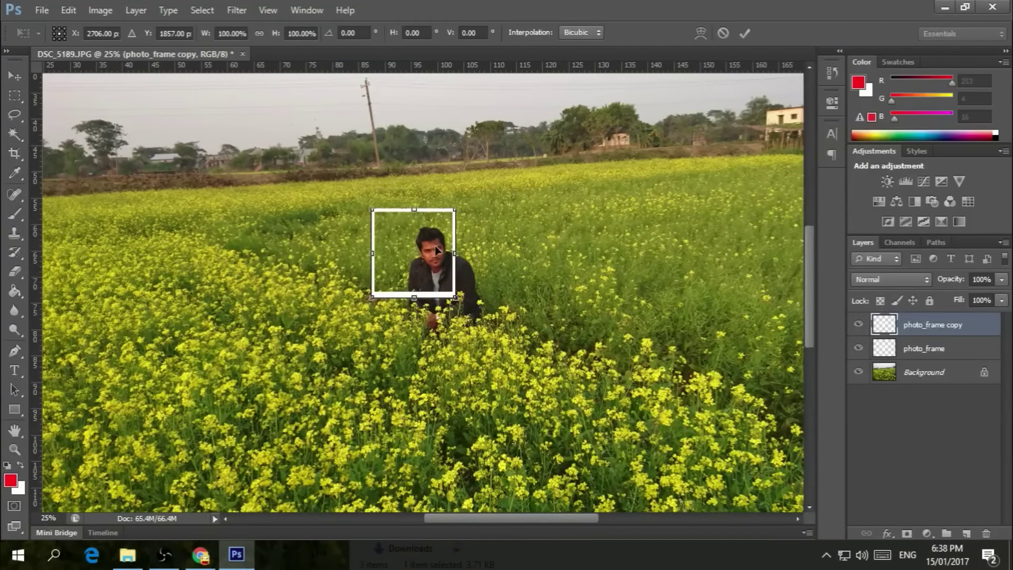
Step: Move photo_frame copy down-right and tilt it about -6.43° over the first frame
drag(413, 245, 464, 301)
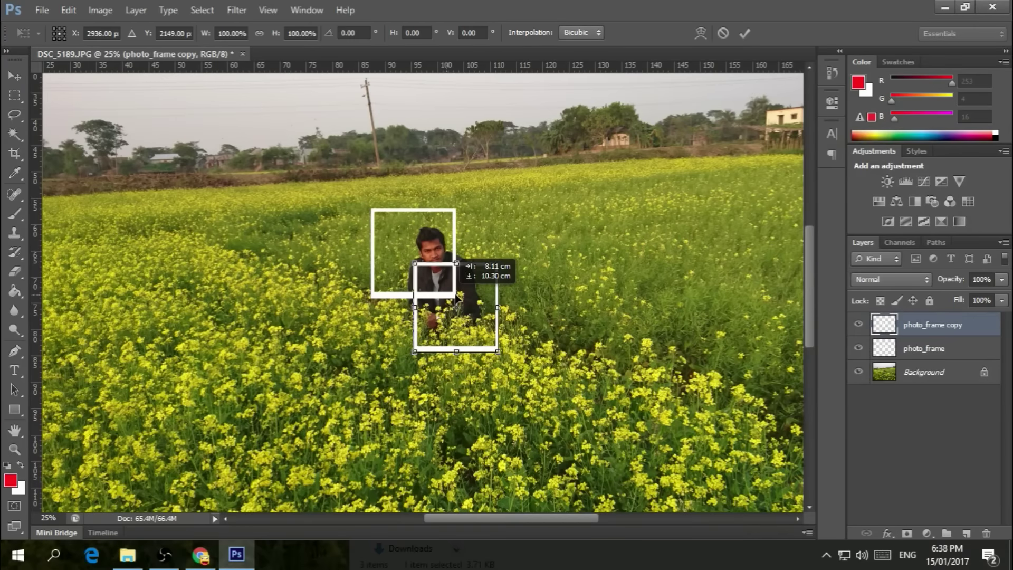
drag(463, 294, 471, 298)
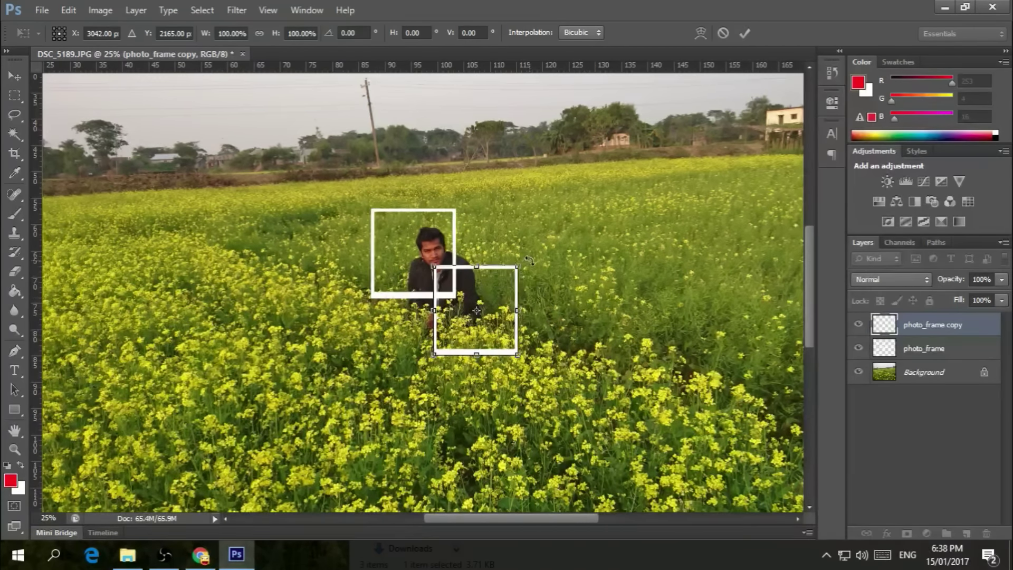
drag(529, 260, 524, 256)
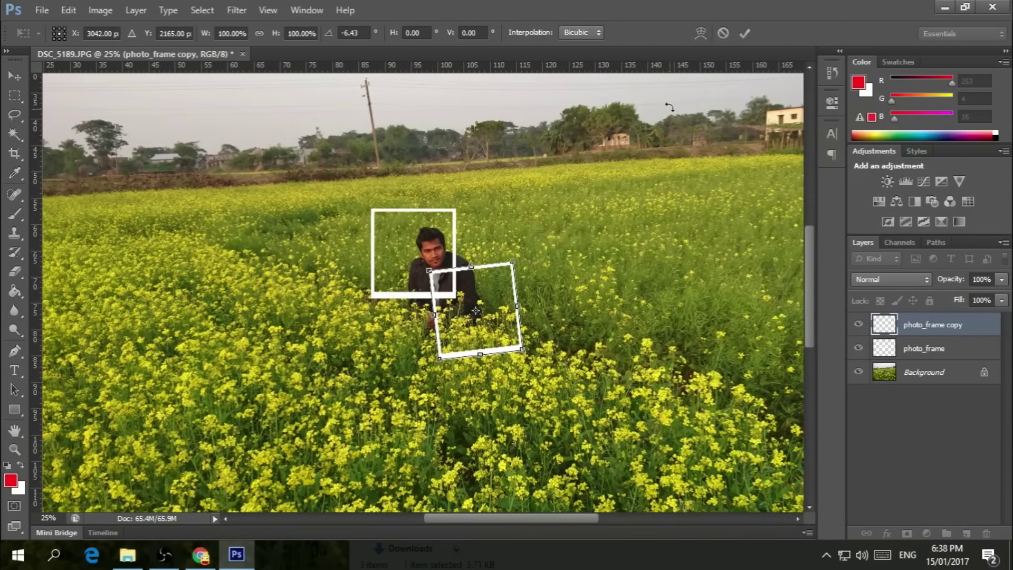
click(743, 34)
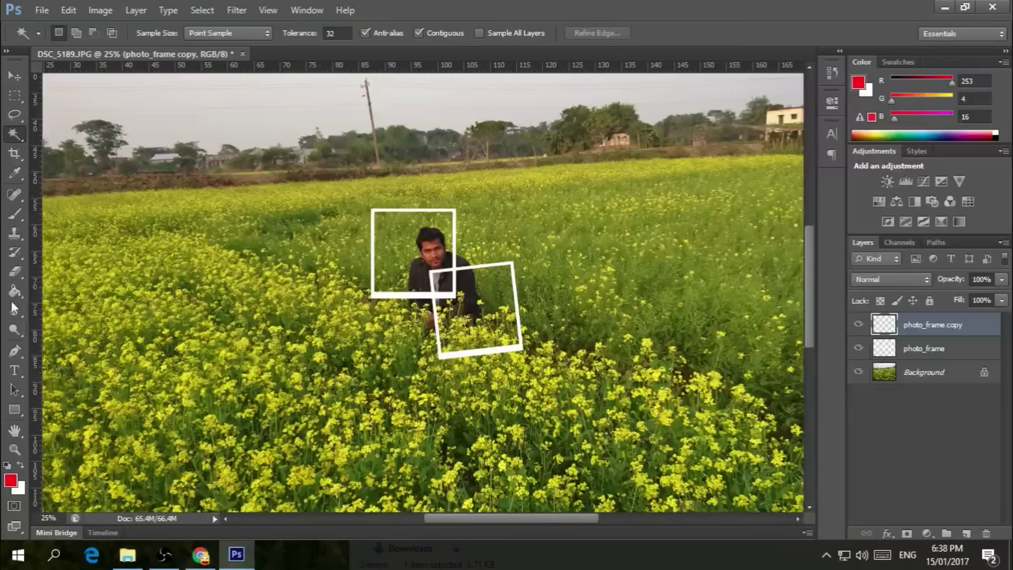
click(15, 271)
click(58, 266)
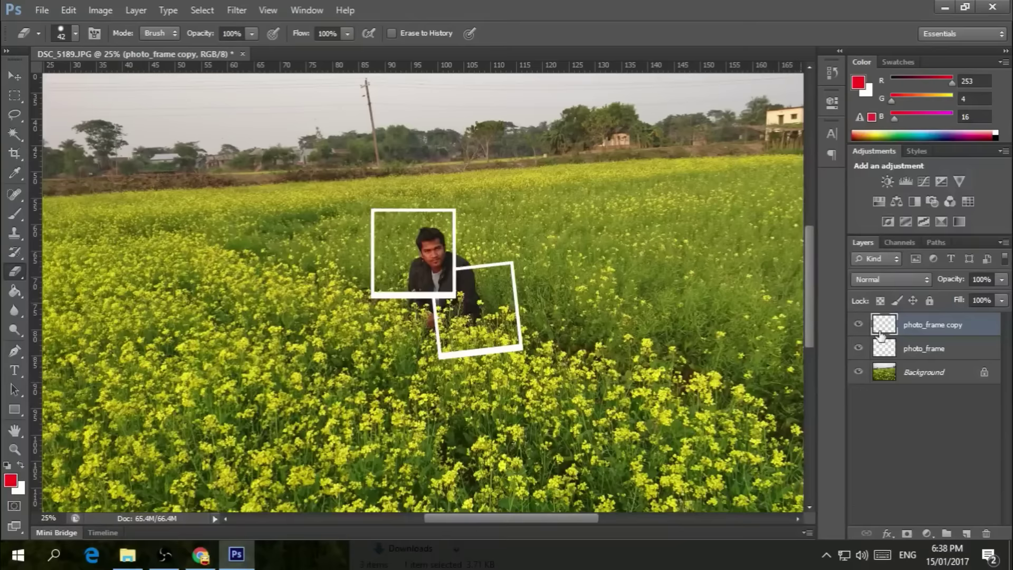
Step: Duplicate the original photo_frame layer as photo_frame copy 2
right_click(939, 327)
click(991, 349)
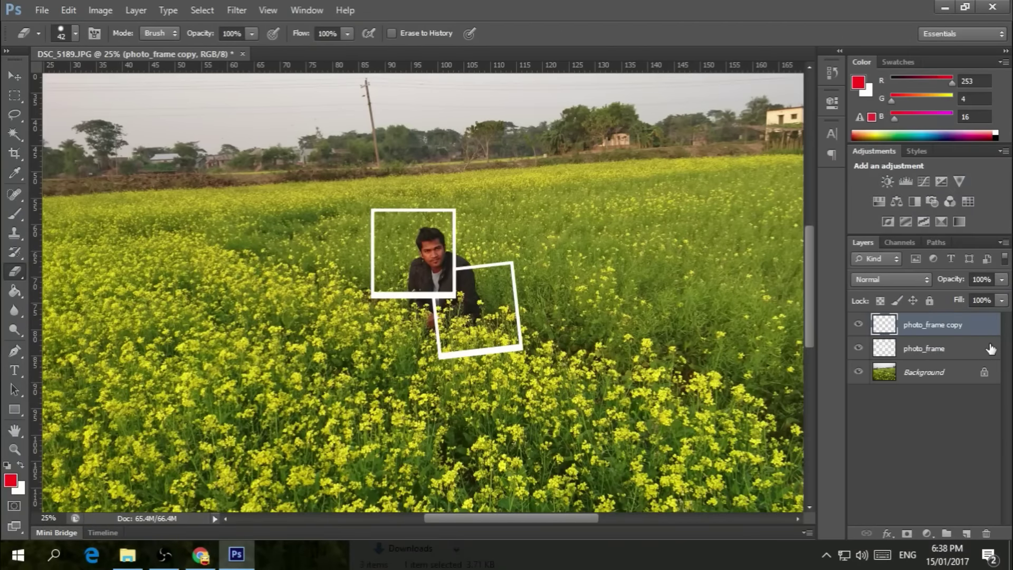
click(943, 355)
right_click(943, 354)
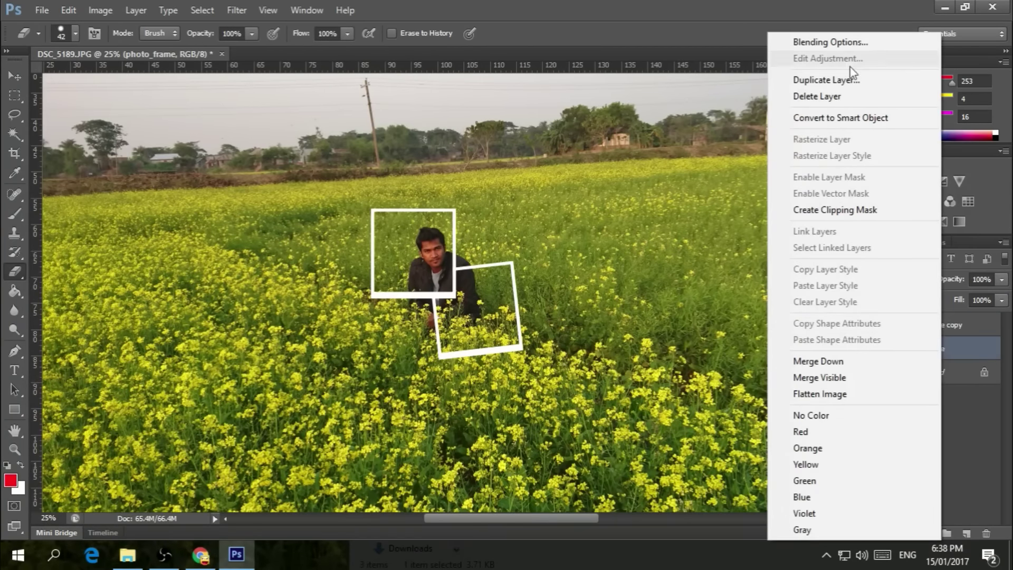
click(800, 80)
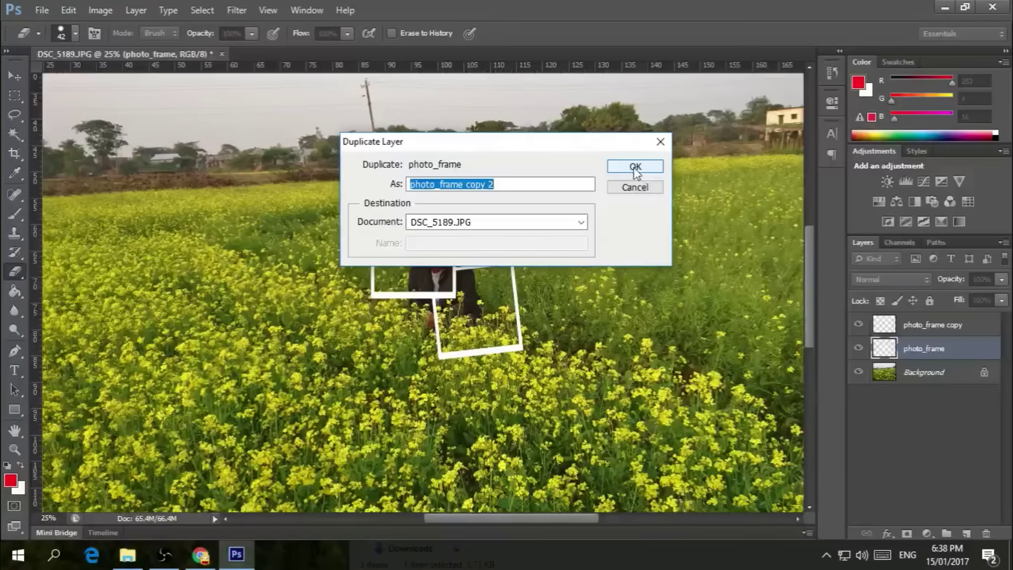
click(636, 167)
key(ctrl+t)
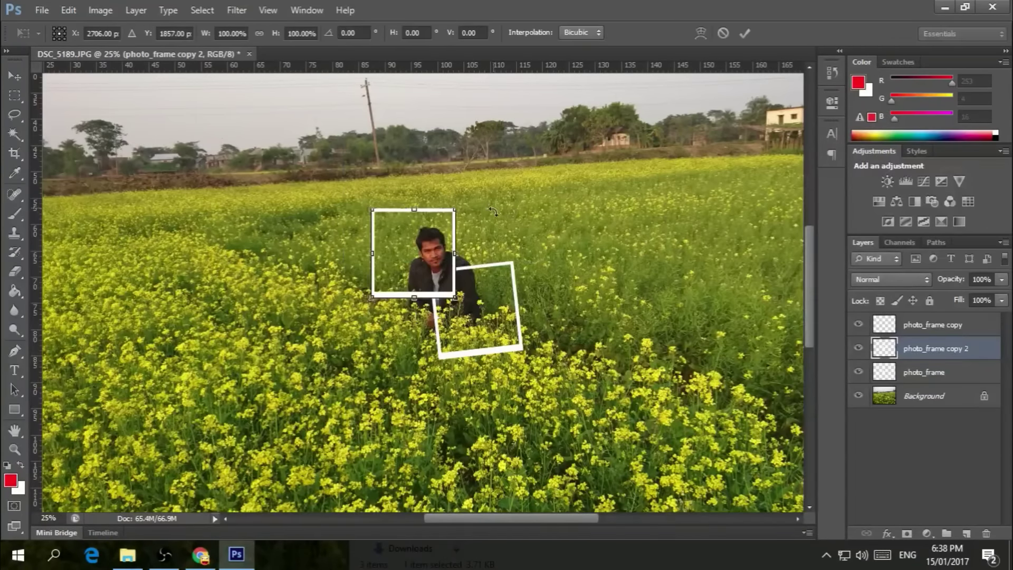
Step: Move photo_frame copy 2 down-left over the man's body and rotate it about 56°
mouse_move(417, 271)
mouse_down()
mouse_move(424, 316)
mouse_move(407, 340)
mouse_up()
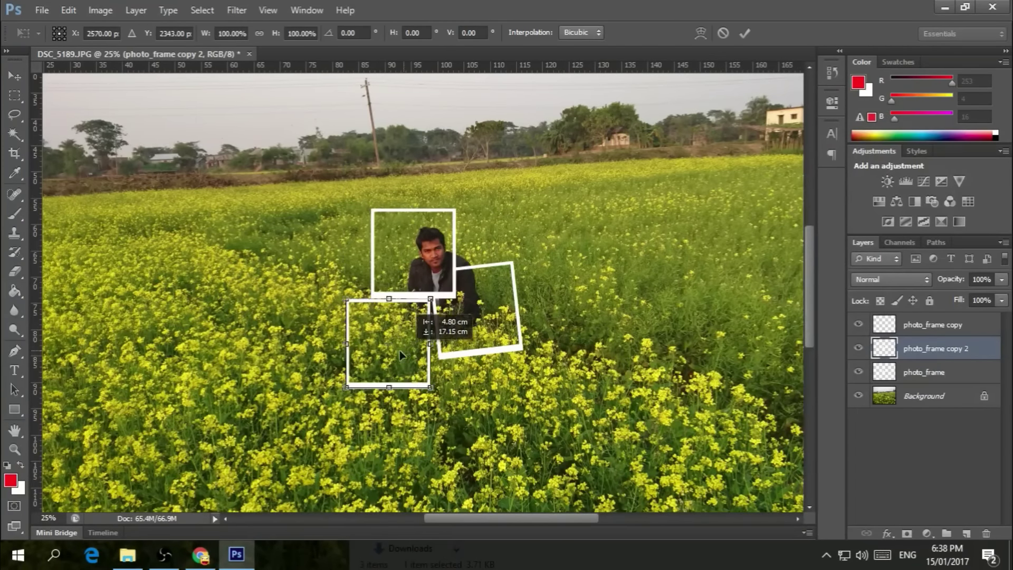
mouse_move(469, 269)
mouse_down()
mouse_move(477, 364)
mouse_move(480, 354)
mouse_up()
drag(397, 315, 408, 320)
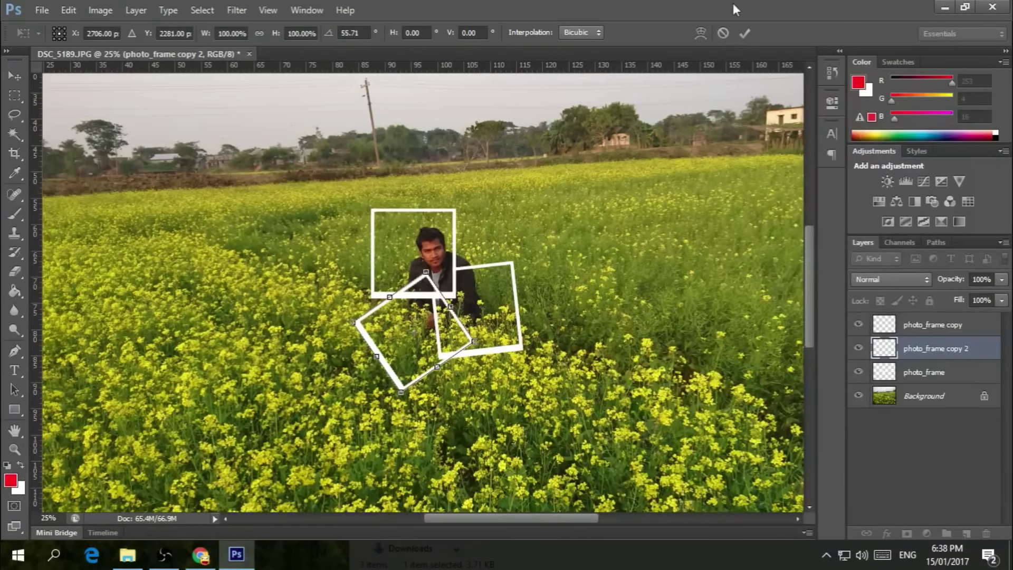
click(743, 35)
key(e)
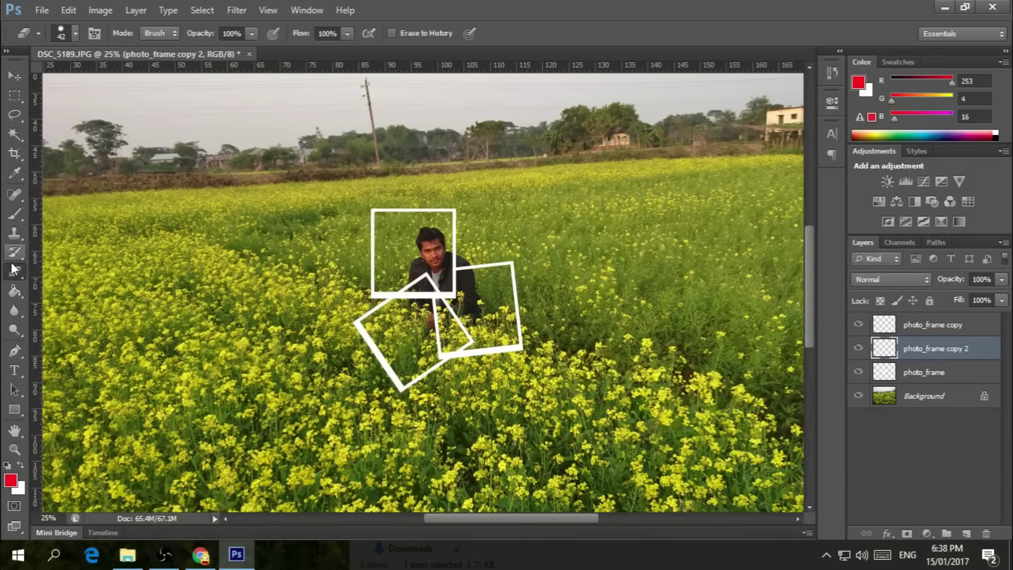
Step: Set the standard eraser to 59 px and erase the lower-left frame's overlapping edge
right_click(21, 269)
click(48, 270)
right_click(444, 288)
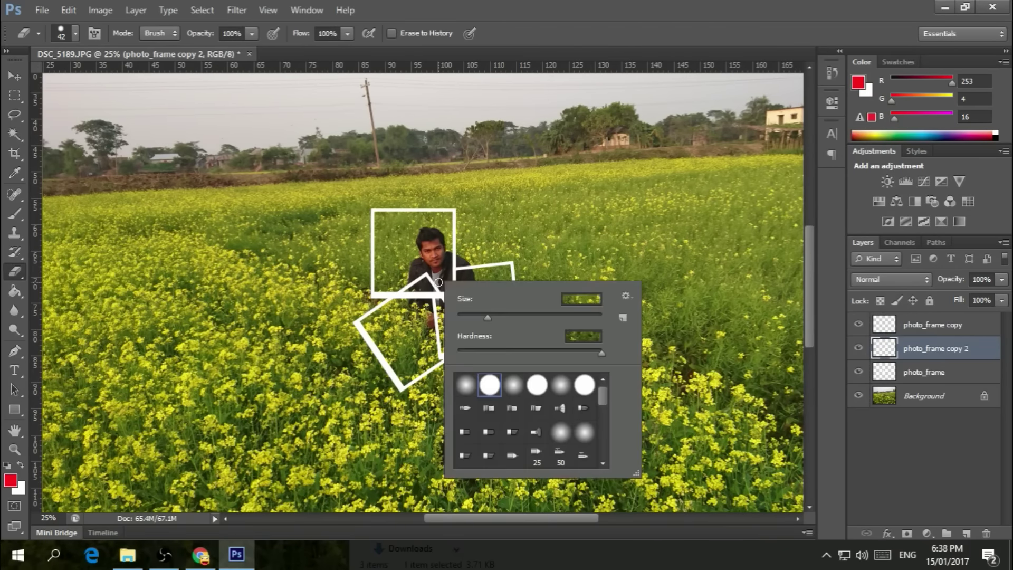
drag(494, 317, 500, 320)
key(Return)
mouse_move(414, 275)
mouse_down()
mouse_move(469, 341)
mouse_move(455, 347)
mouse_move(420, 287)
mouse_move(405, 288)
mouse_up()
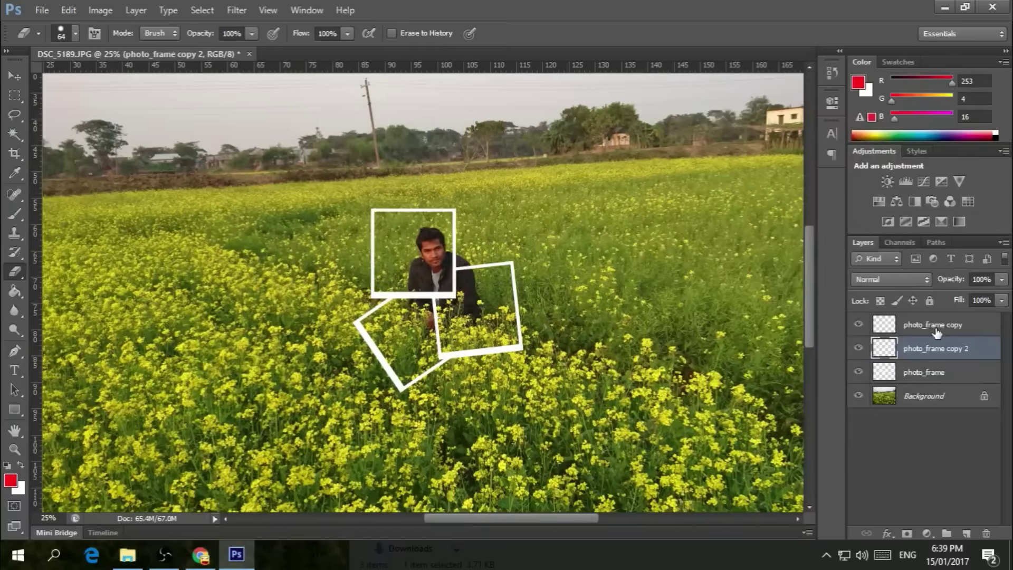
Step: Duplicate the original photo_frame layer again as photo_frame copy 3
click(957, 375)
right_click(957, 375)
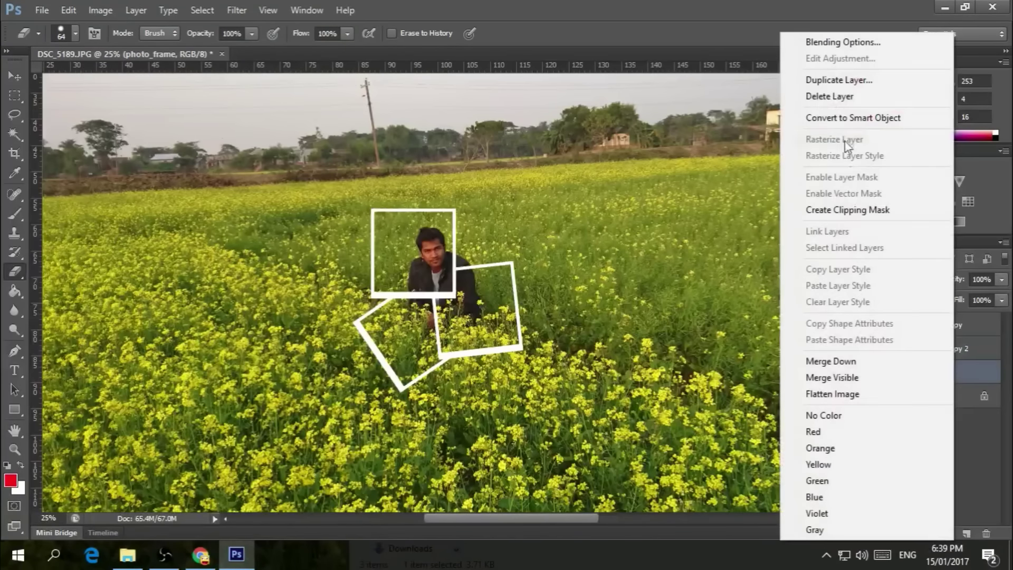
click(839, 80)
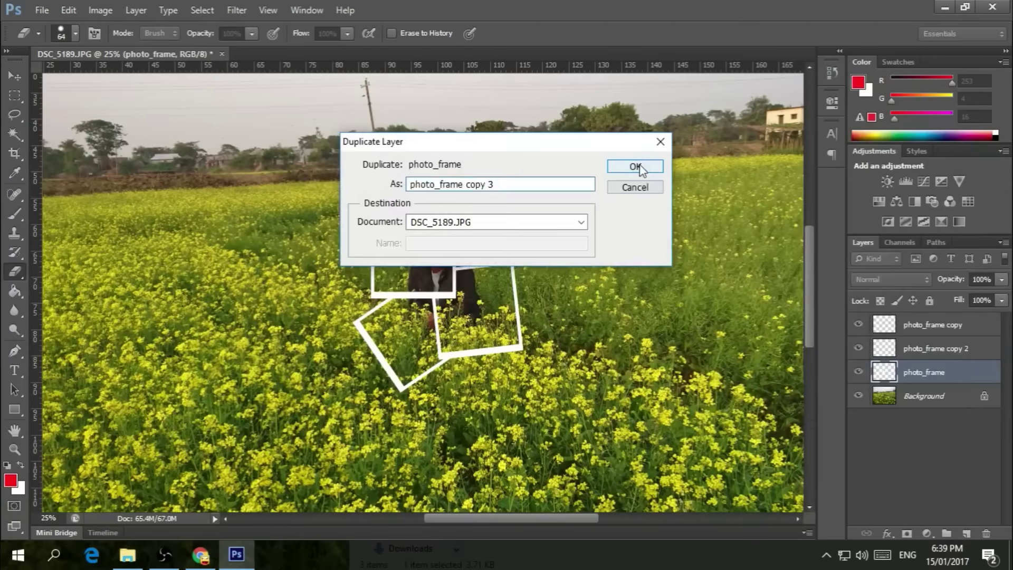
click(639, 165)
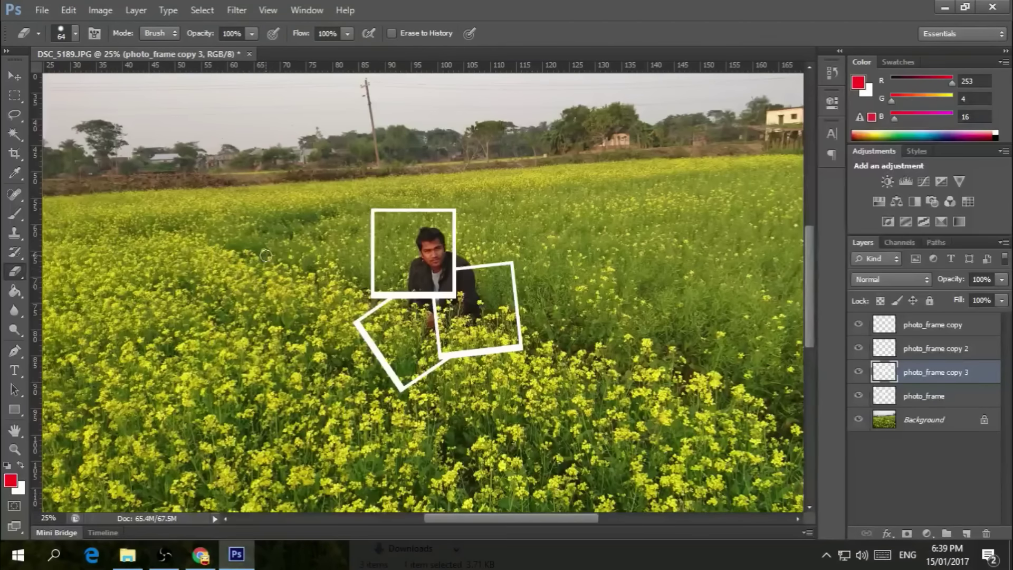
key(ctrl+t)
Step: Move photo_frame copy 3 up-right of the first frame and rotate it to about -66.6°
mouse_move(427, 247)
mouse_down()
mouse_move(494, 240)
mouse_move(506, 260)
mouse_up()
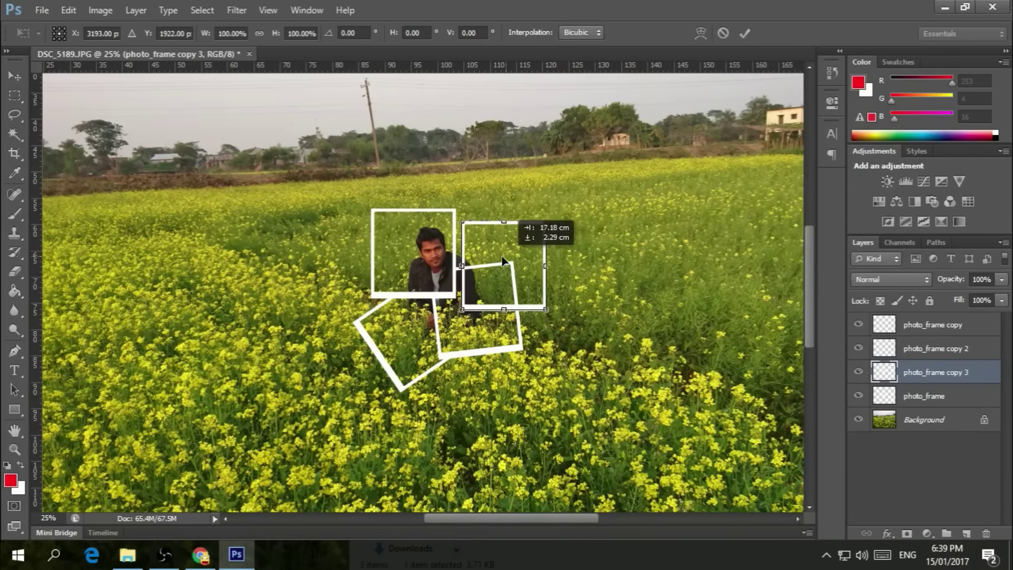
drag(507, 260, 501, 260)
drag(561, 213, 514, 158)
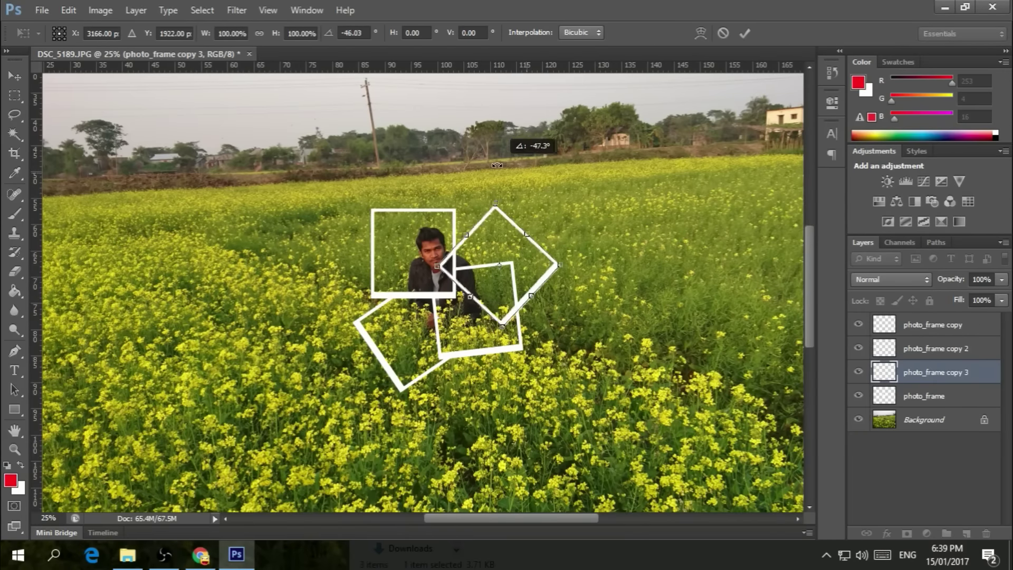
drag(496, 266, 487, 240)
drag(523, 212, 537, 180)
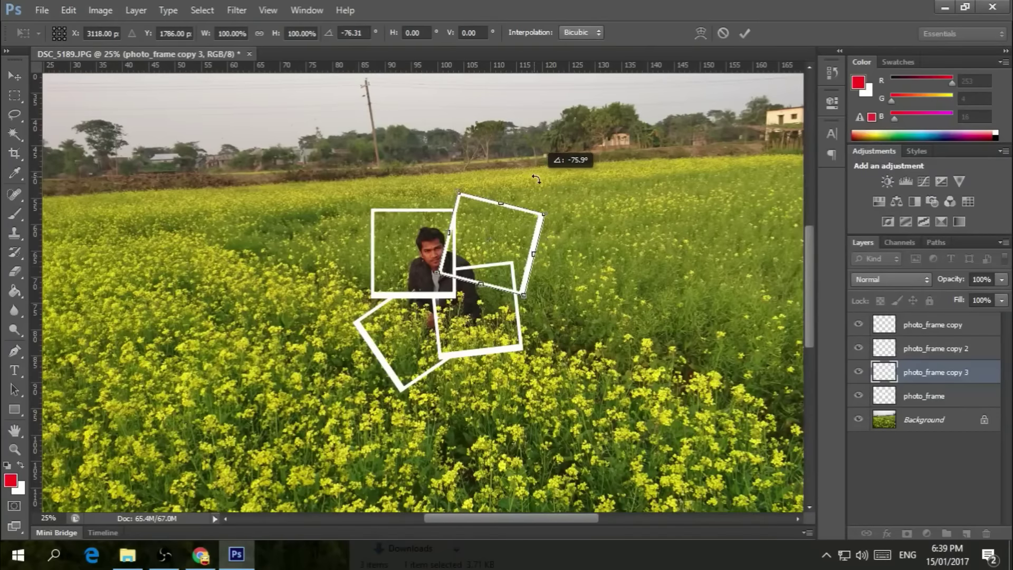
drag(537, 180, 541, 188)
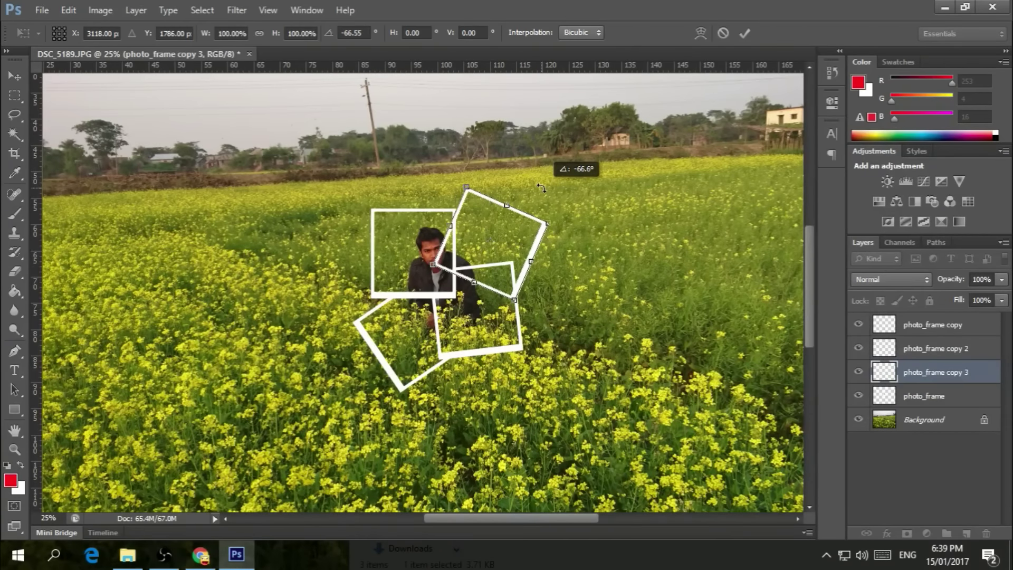
Step: Commit the fourth frame and erase its edges crossing the man's face and chin
click(744, 33)
key(e)
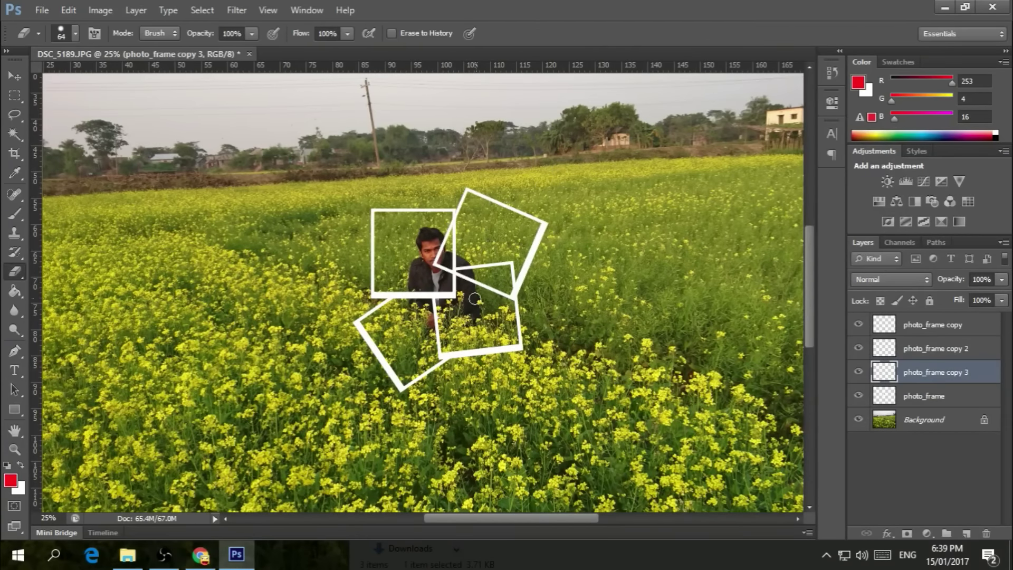
right_click(10, 273)
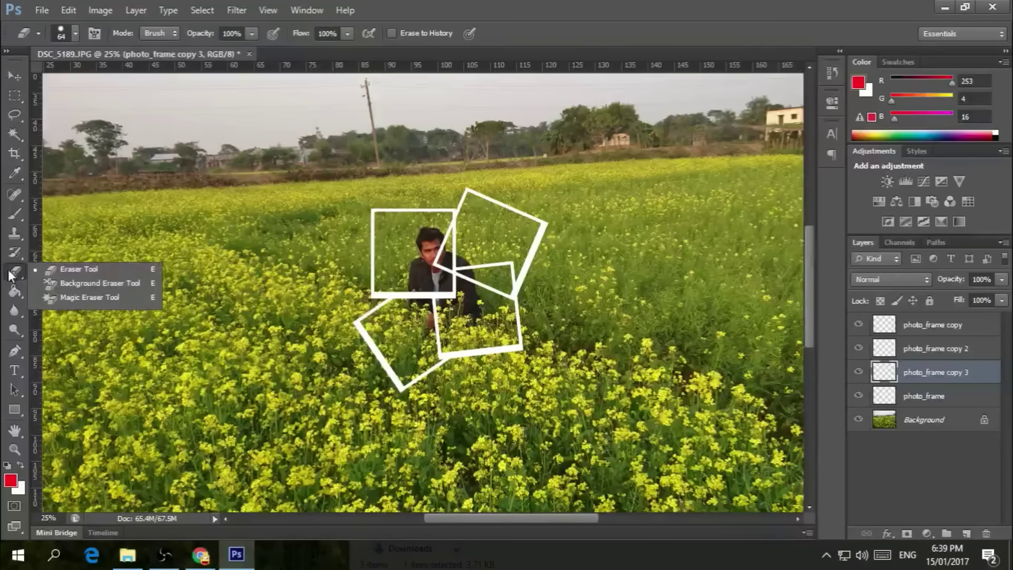
click(48, 268)
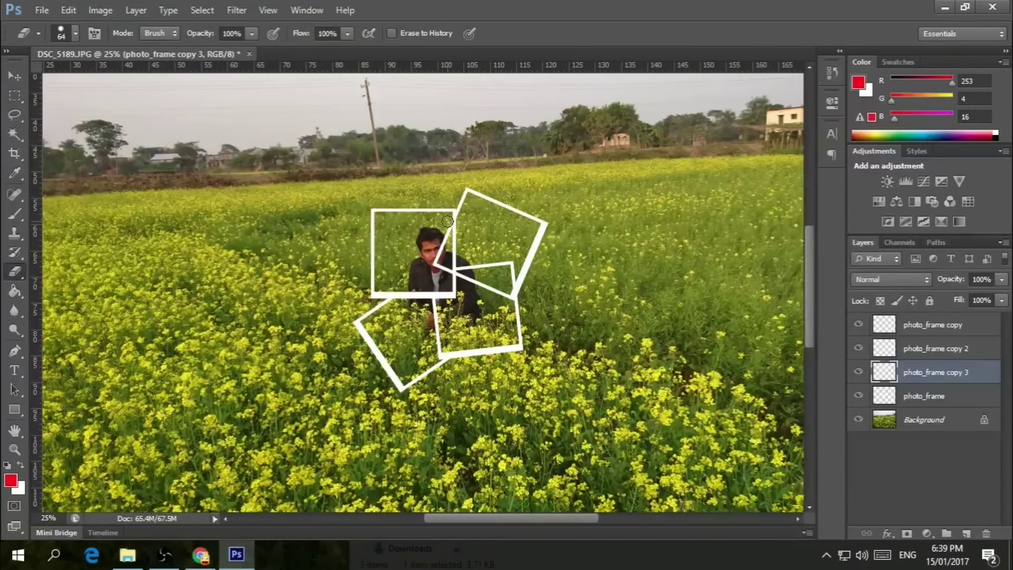
drag(440, 241, 449, 228)
drag(435, 263, 508, 294)
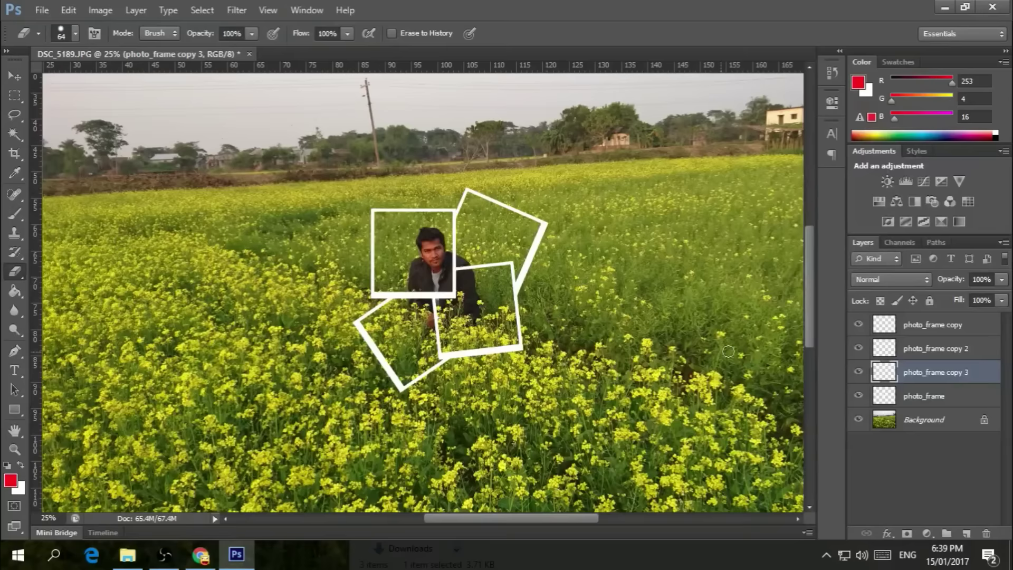
Step: Merge the four frame layers into a single photo_frame copy layer
click(946, 405)
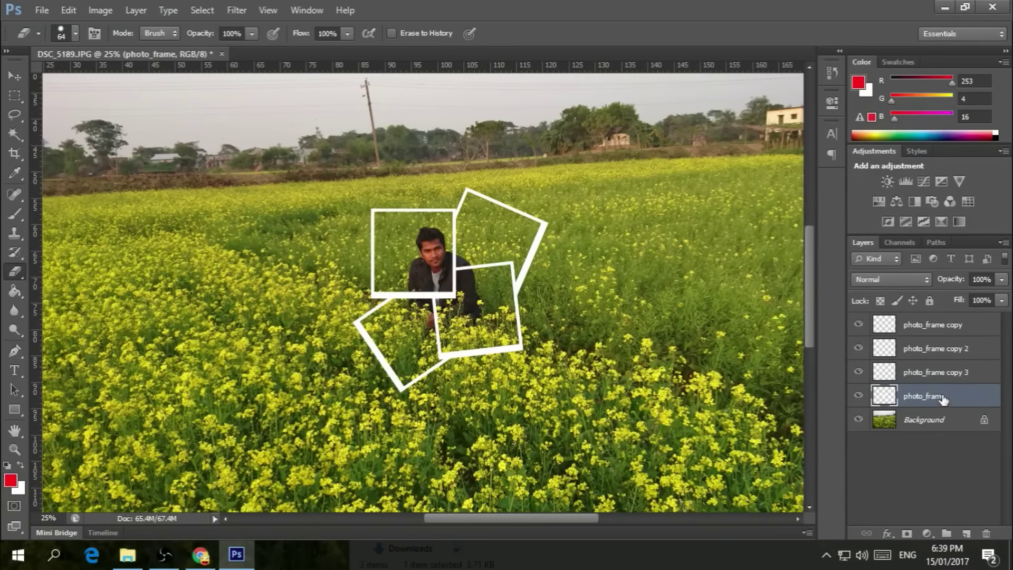
ctrl+click(947, 327)
ctrl+click(948, 349)
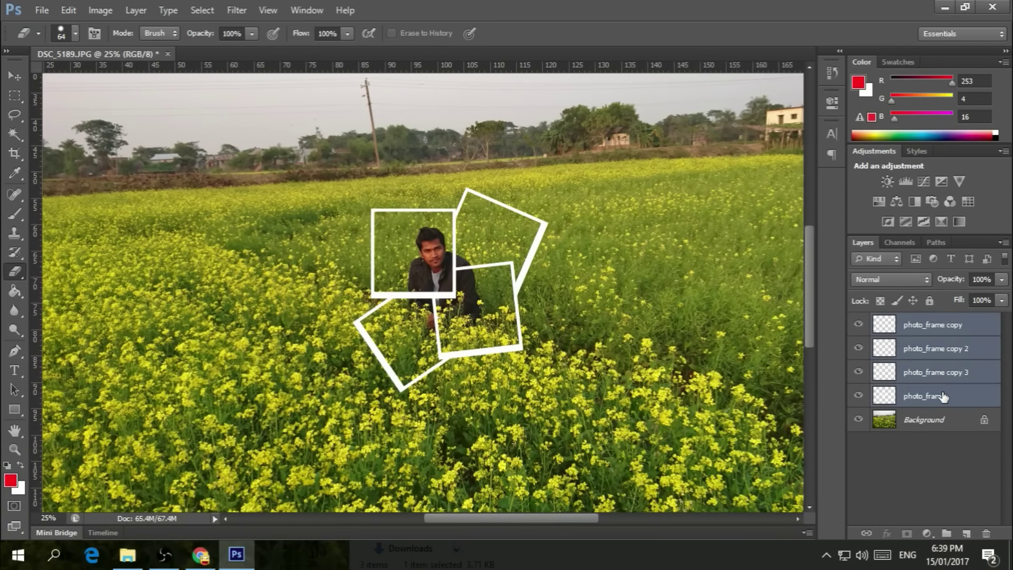
right_click(943, 397)
click(841, 362)
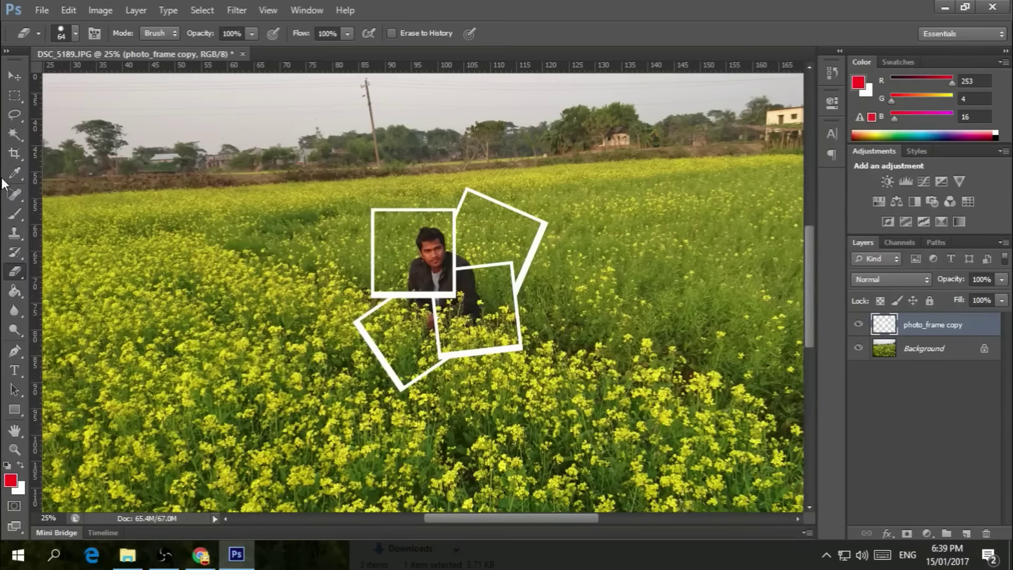
Step: Select the areas inside the photo frames with the Magic Wand
click(14, 134)
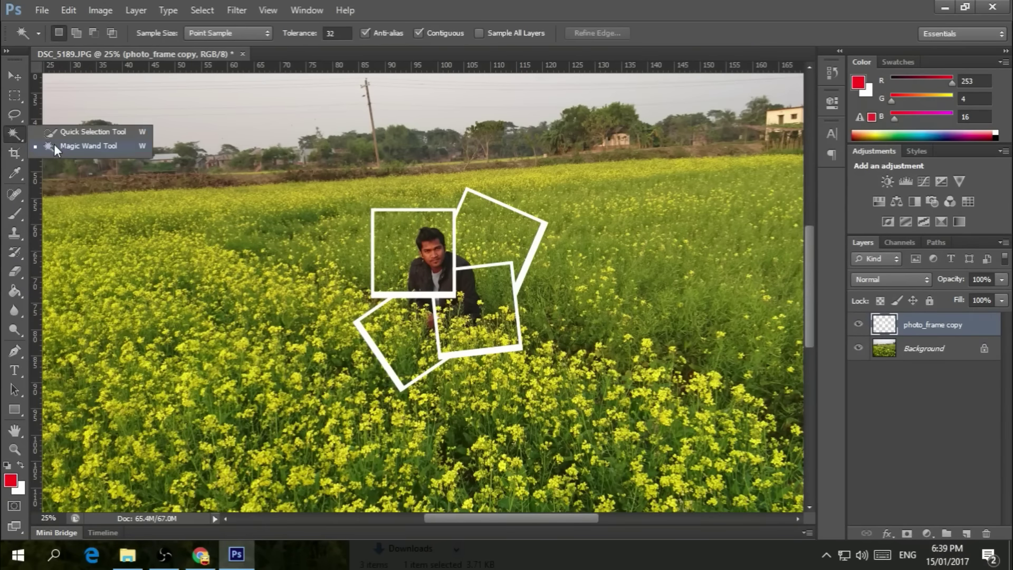
click(77, 147)
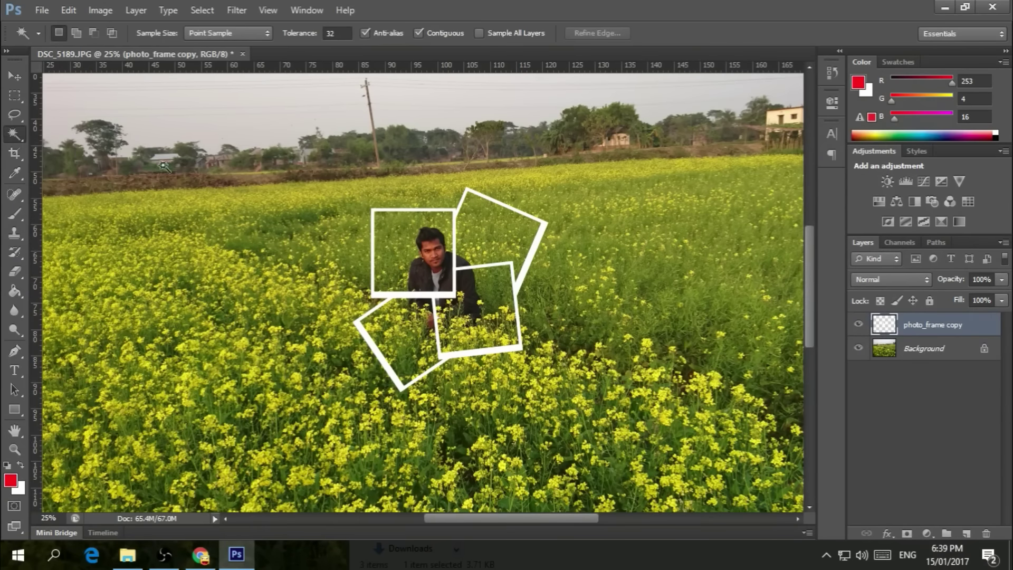
click(253, 168)
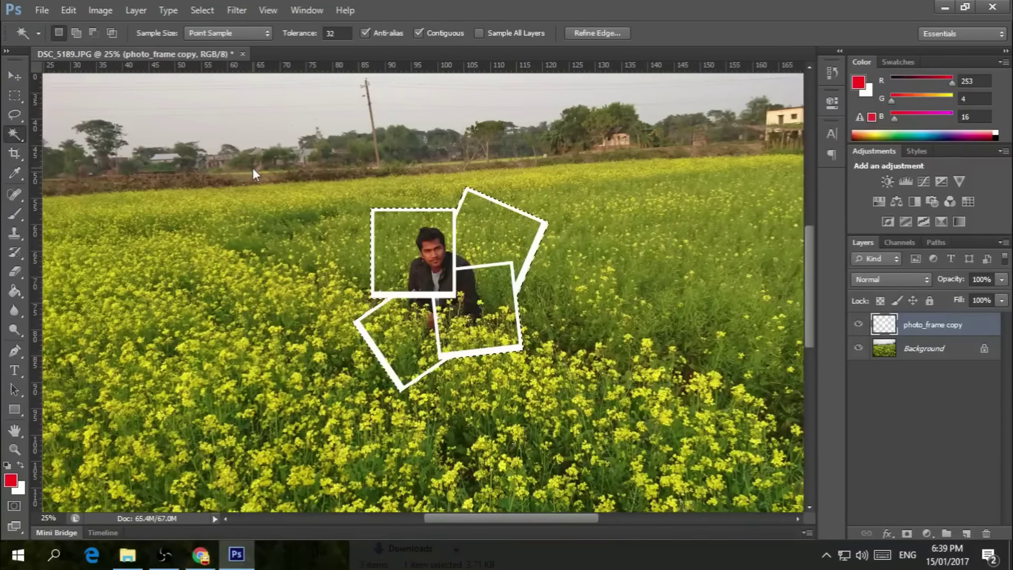
Step: Convert the background to Layer 0, delete photo outside the frames, and drop in the Background texture
double_click(950, 353)
click(635, 176)
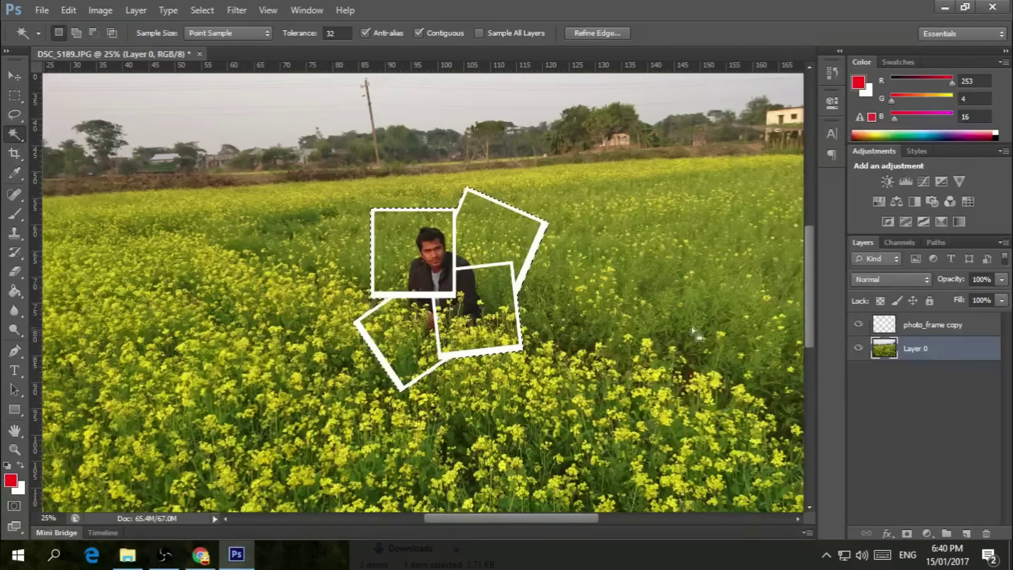
key(Delete)
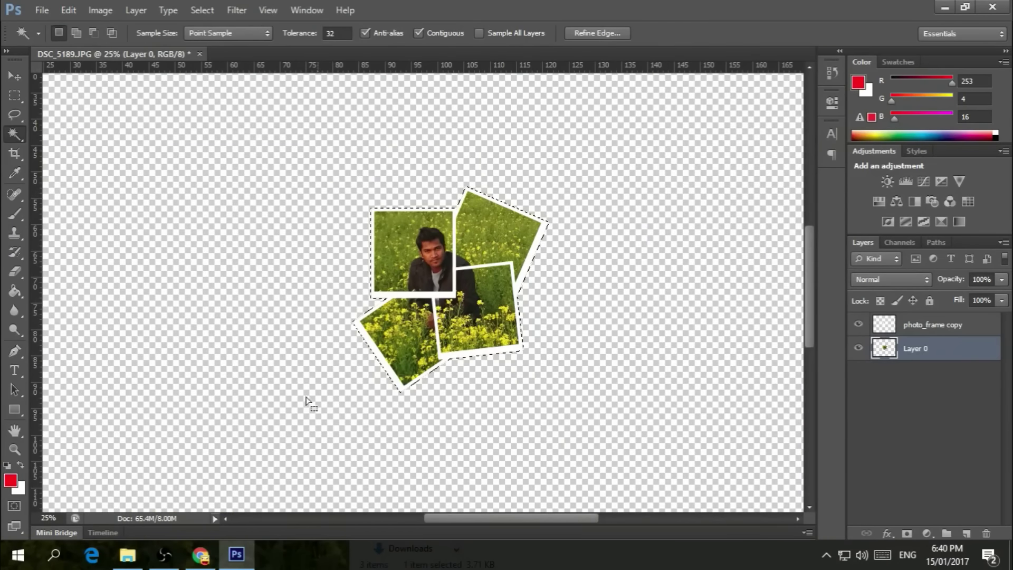
click(128, 554)
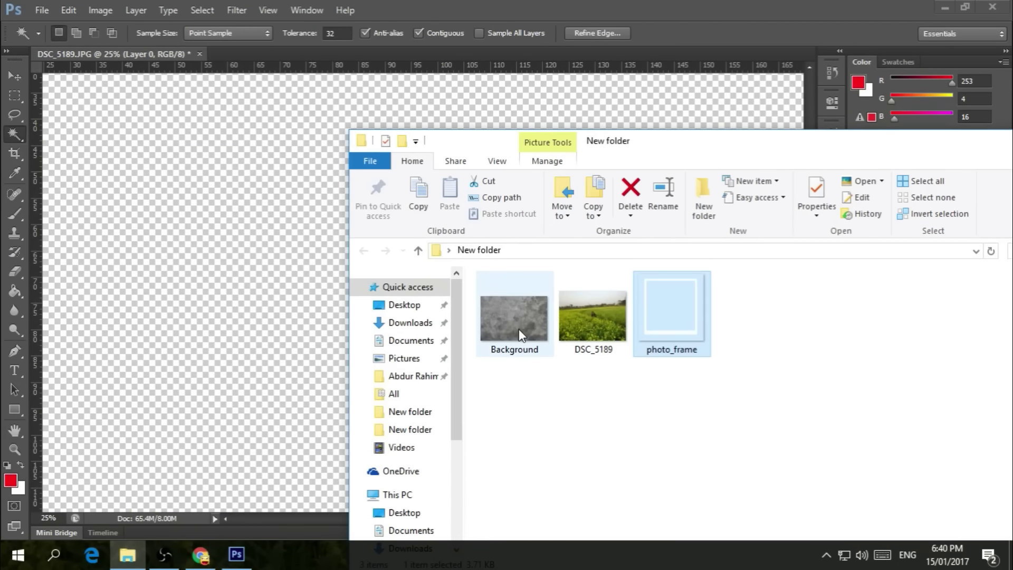
drag(518, 327, 288, 296)
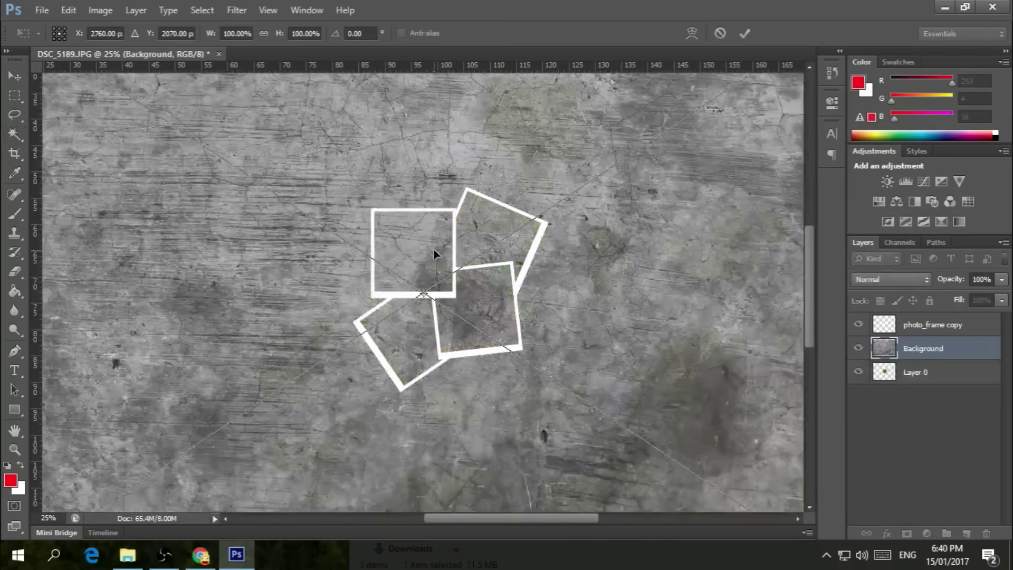
Step: Stretch the placed concrete texture past all four canvas edges and commit it
key(ctrl+minus)
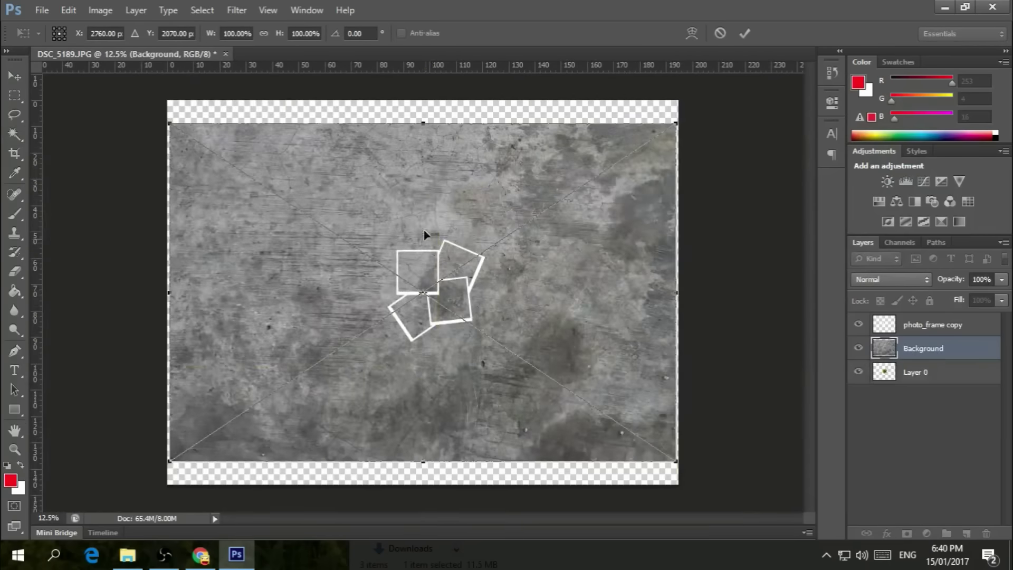
drag(425, 122, 424, 100)
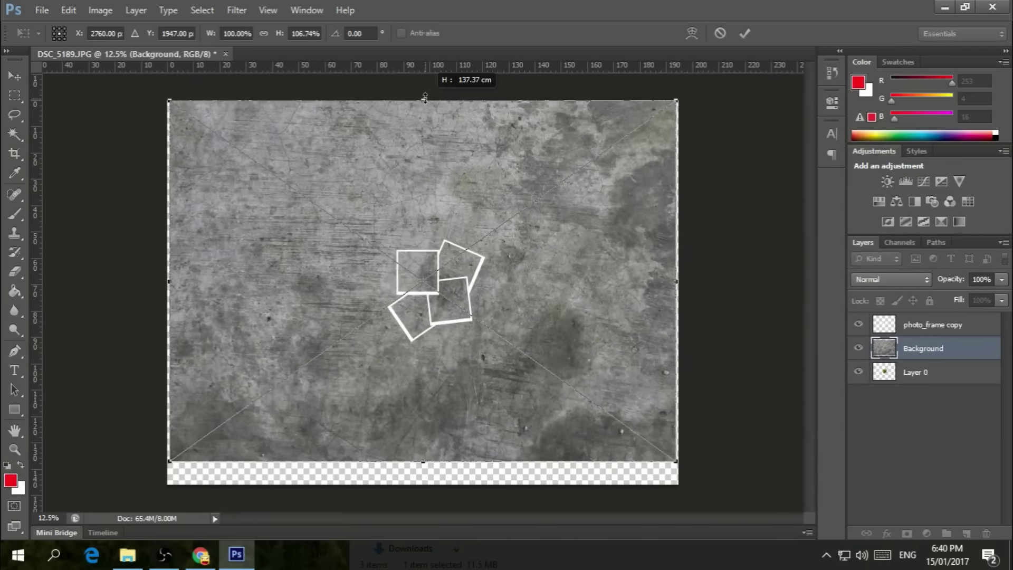
drag(425, 462, 425, 484)
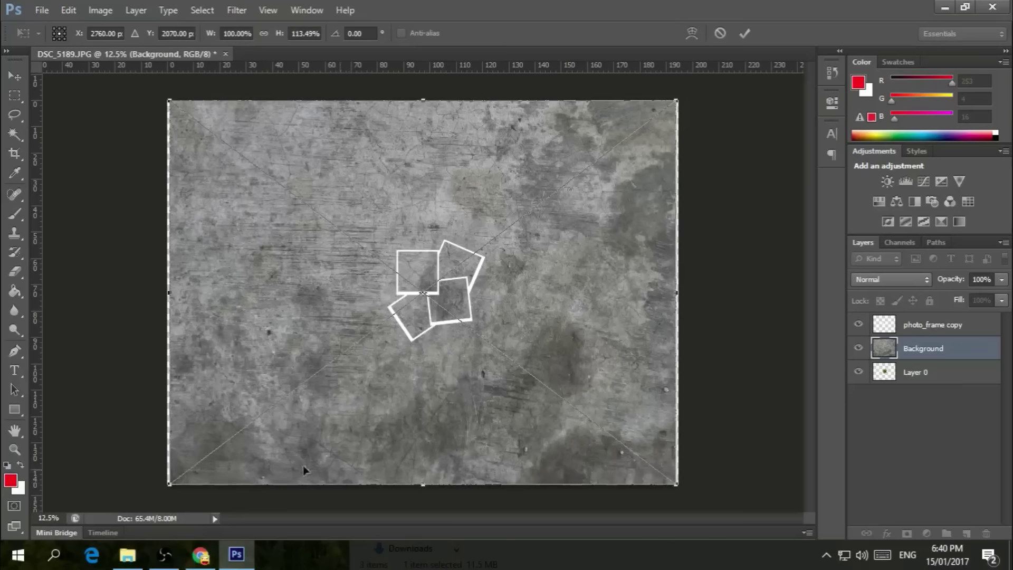
drag(167, 483, 152, 484)
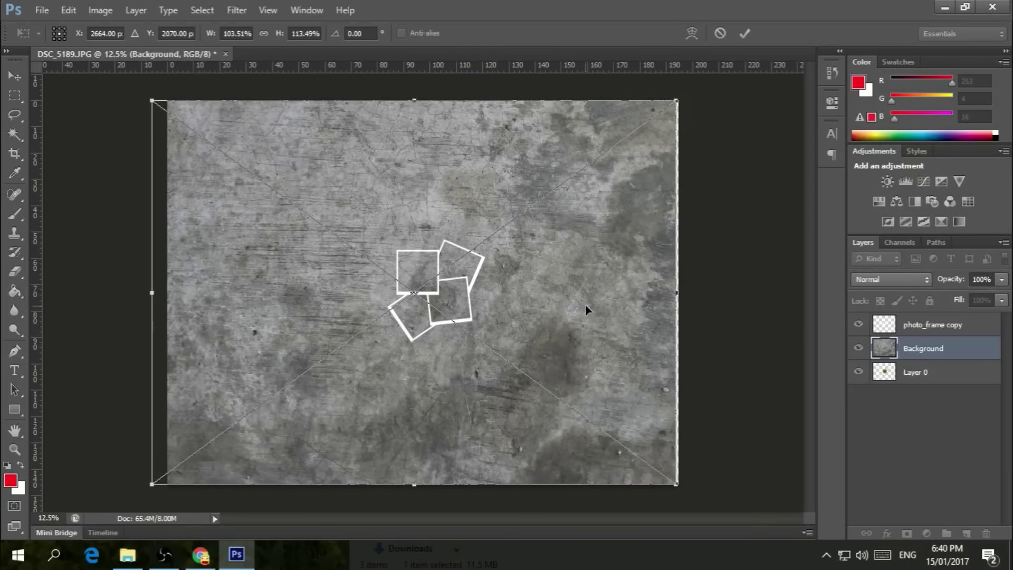
drag(679, 295, 689, 295)
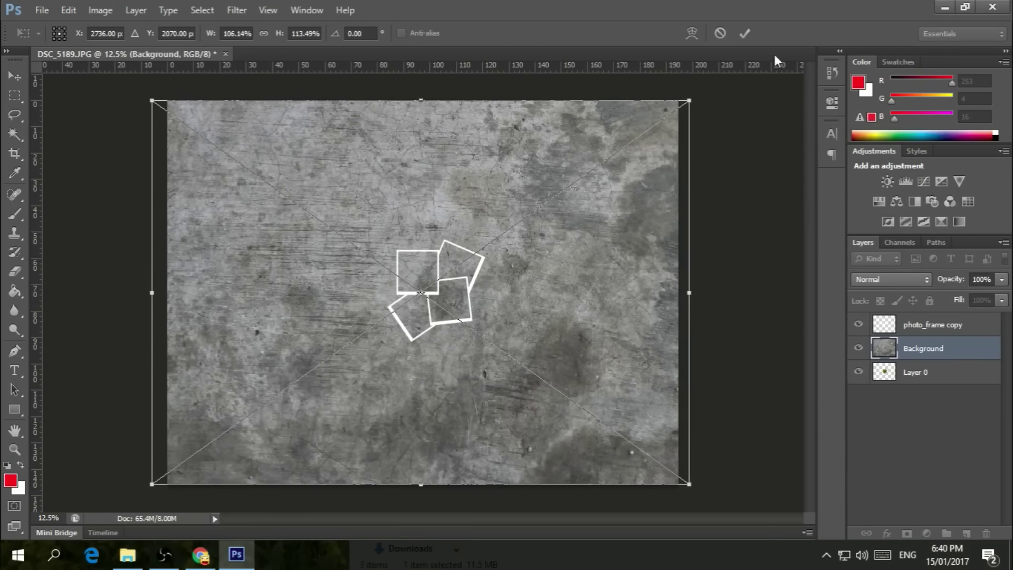
click(753, 32)
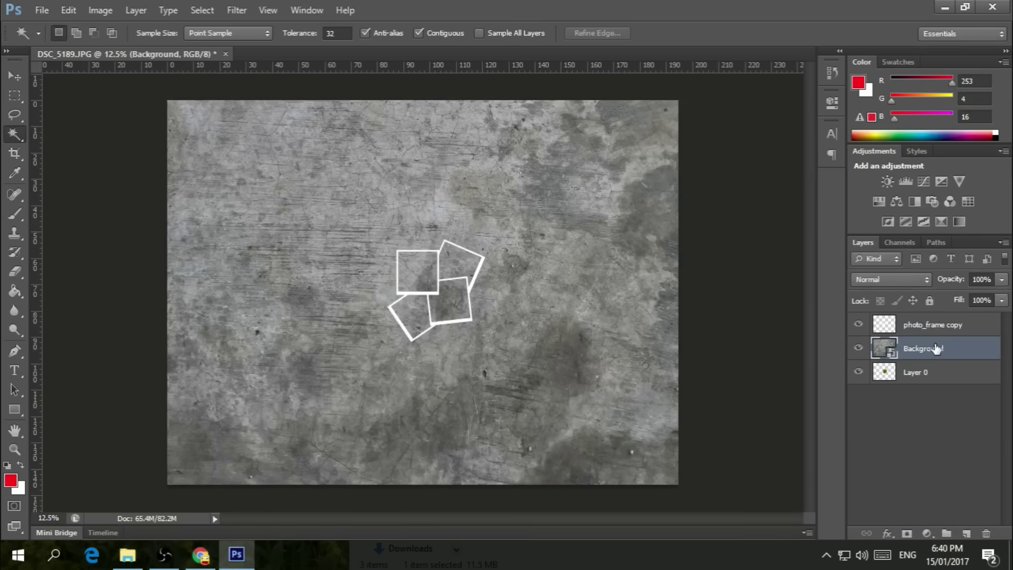
Step: Move the concrete texture layer below Layer 0 and zoom in on the collage
drag(936, 348, 942, 376)
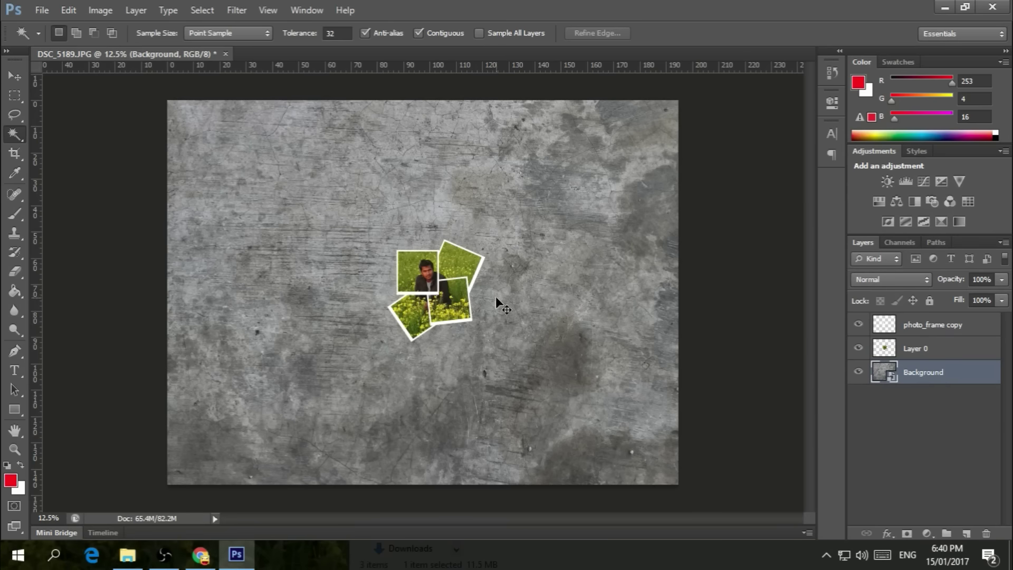
key(ctrl+plus)
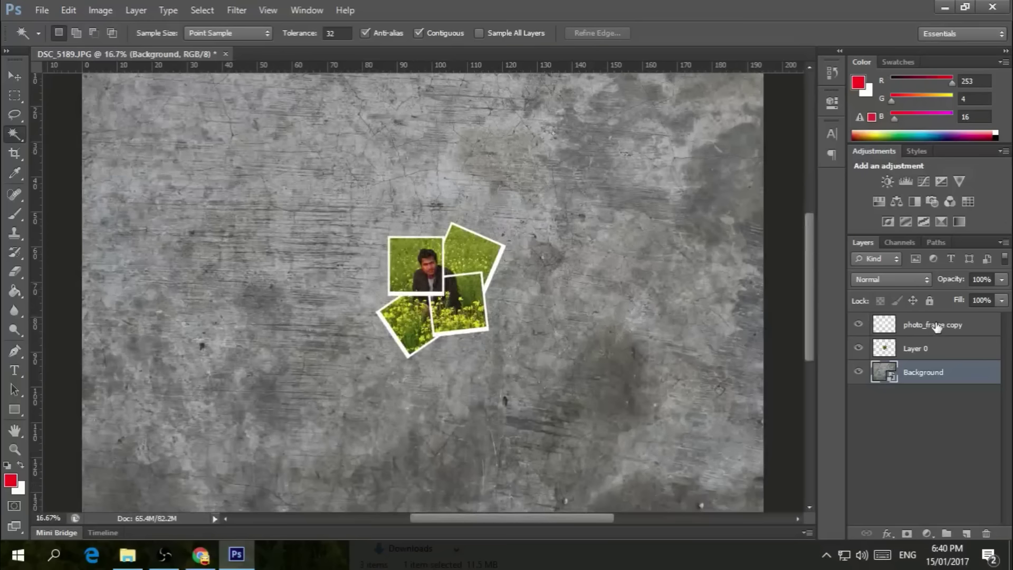
Step: Test-resize Layer 0 and cancel, then select photo_frame copy and Layer 0 together
click(937, 328)
click(913, 348)
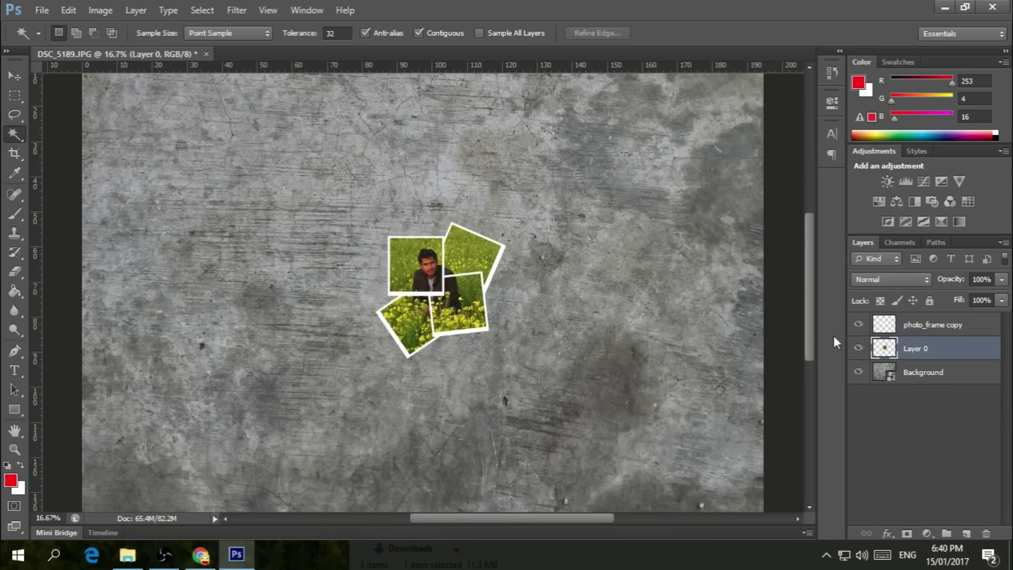
key(ctrl+t)
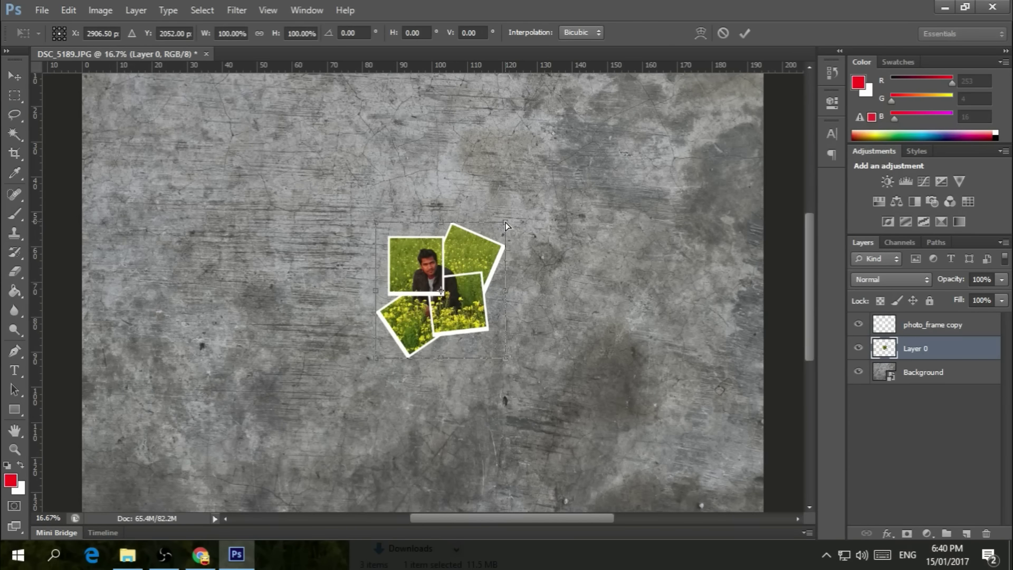
drag(502, 226, 511, 222)
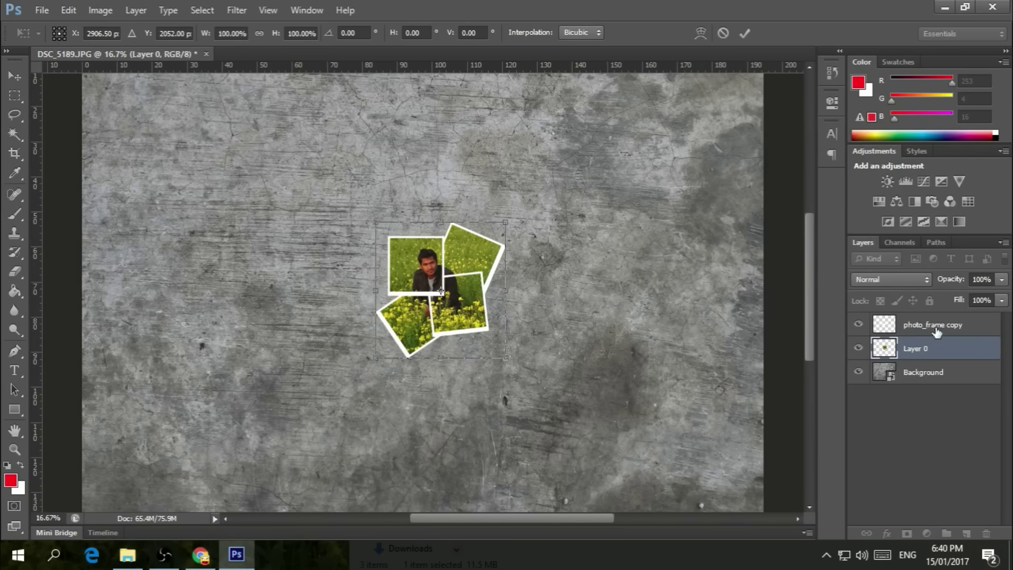
click(724, 33)
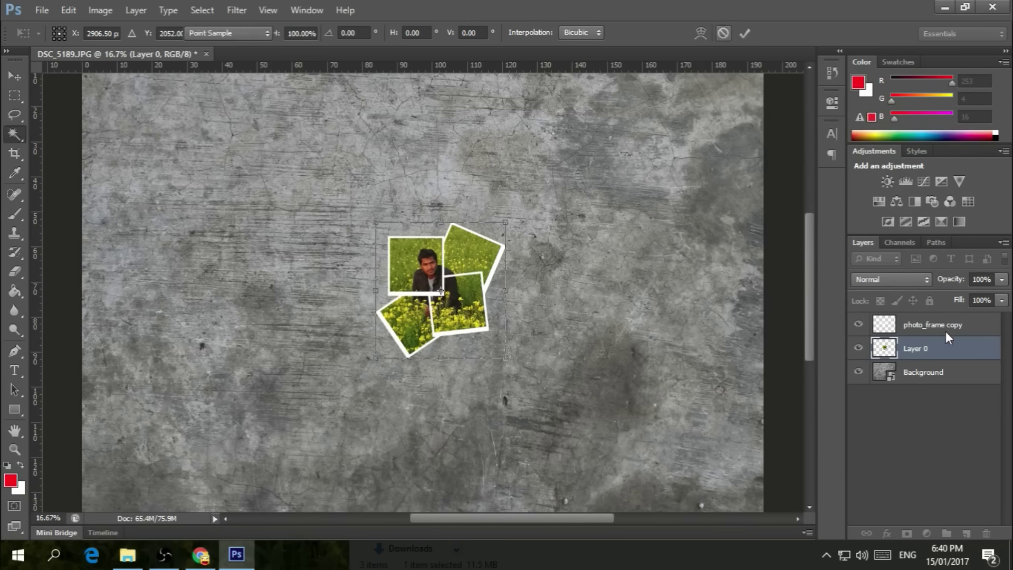
click(937, 330)
ctrl+click(934, 344)
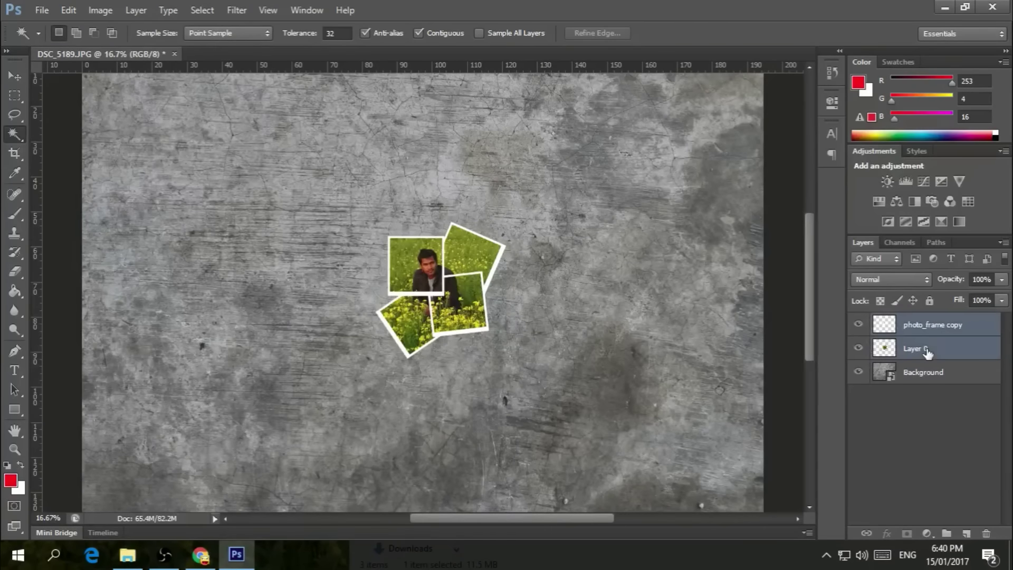
Step: Skew, scale and reposition the frames and photos together near the canvas centre, then commit
key(ctrl+t)
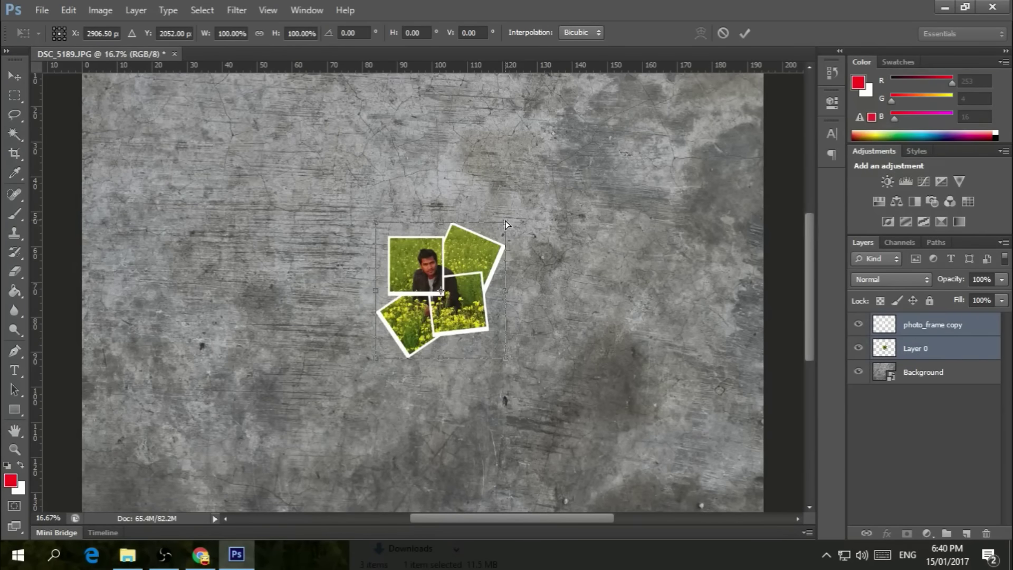
mouse_move(506, 224)
mouse_down()
mouse_move(552, 191)
mouse_move(541, 172)
mouse_up()
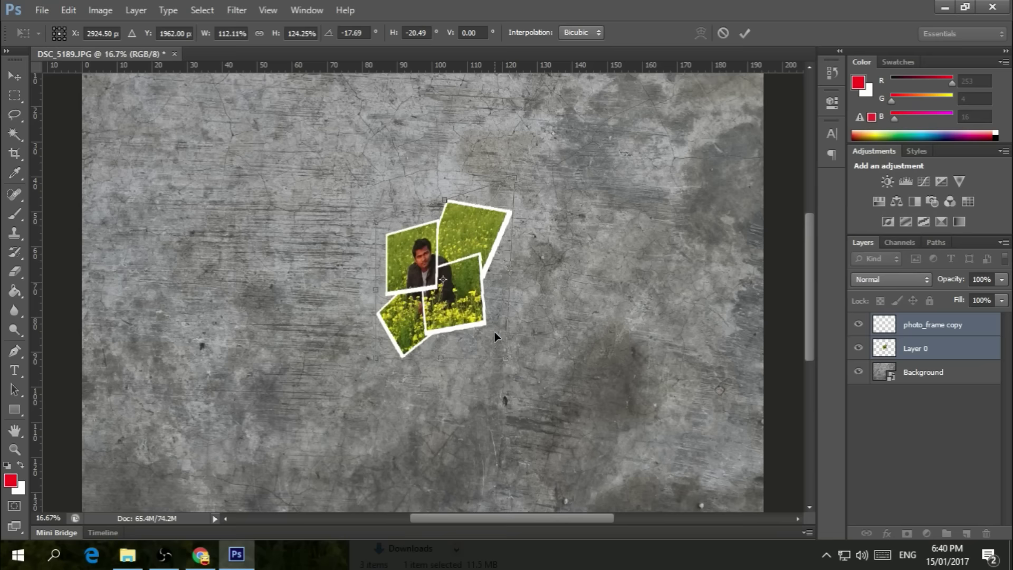
mouse_move(504, 361)
mouse_down()
mouse_move(628, 425)
mouse_move(504, 321)
mouse_up()
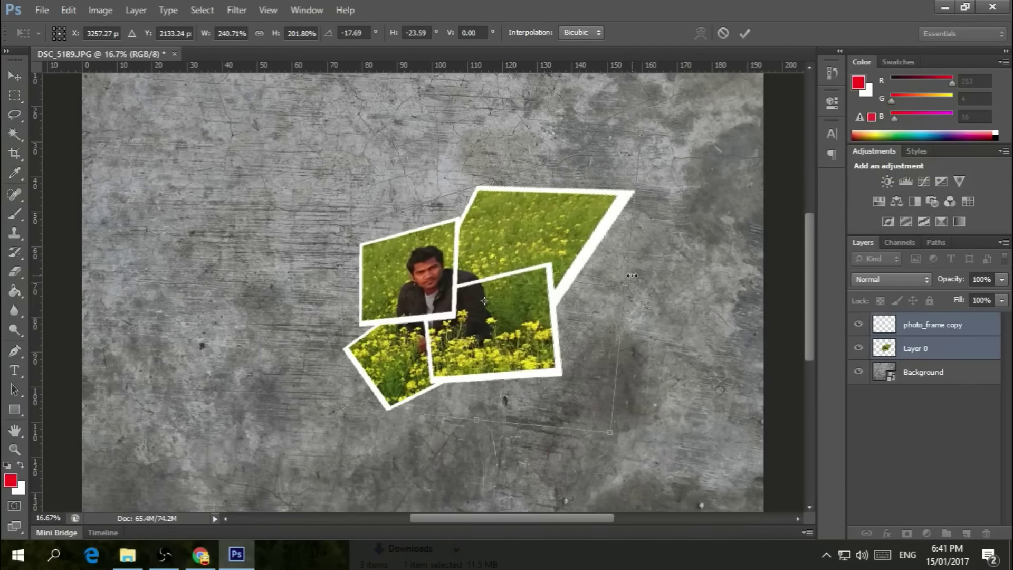
key(ctrl+minus)
key(ctrl+minus)
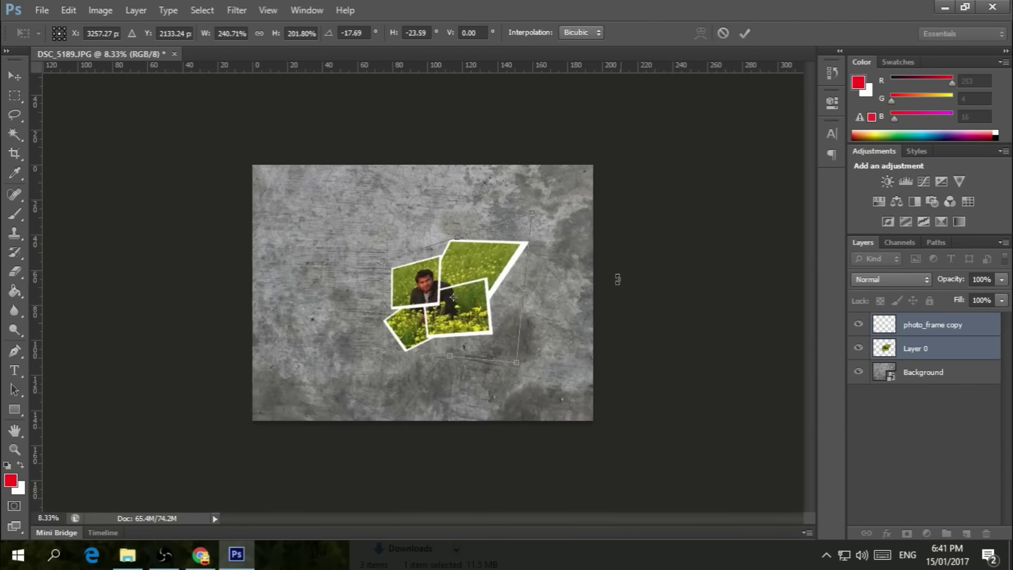
drag(514, 364, 514, 380)
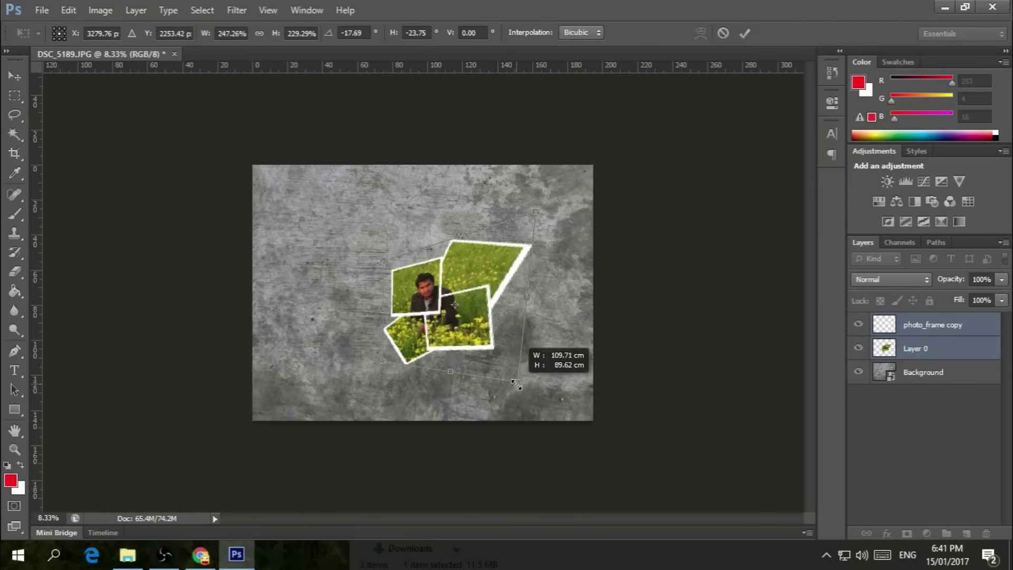
mouse_move(417, 290)
mouse_down()
mouse_move(378, 260)
mouse_move(349, 264)
mouse_up()
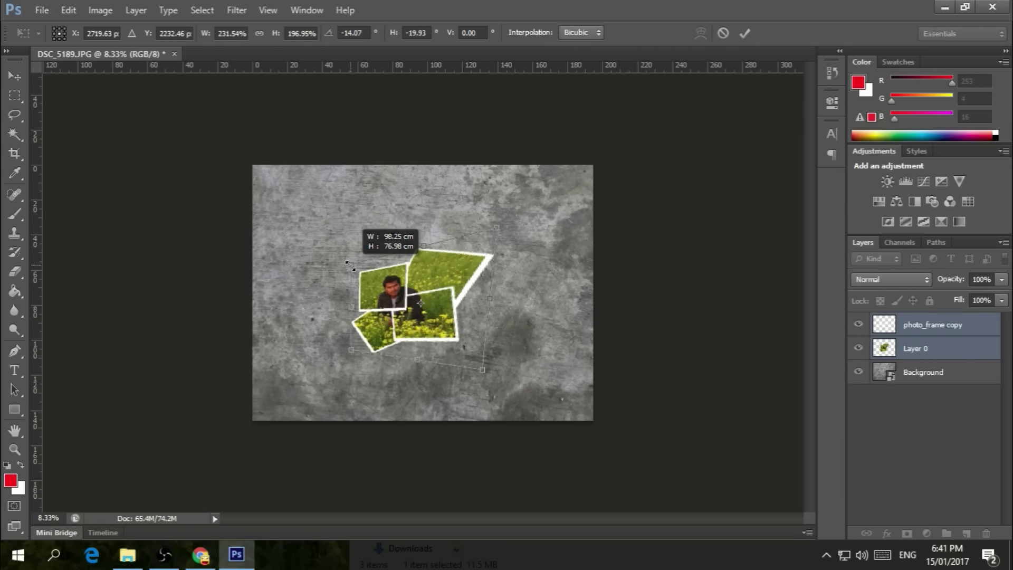
drag(484, 373, 480, 380)
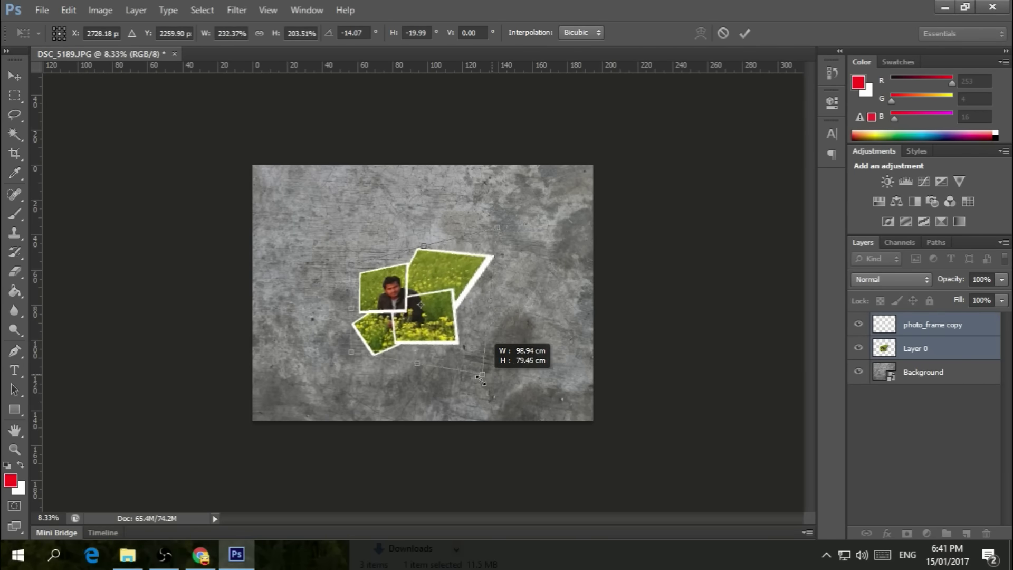
drag(490, 230, 465, 252)
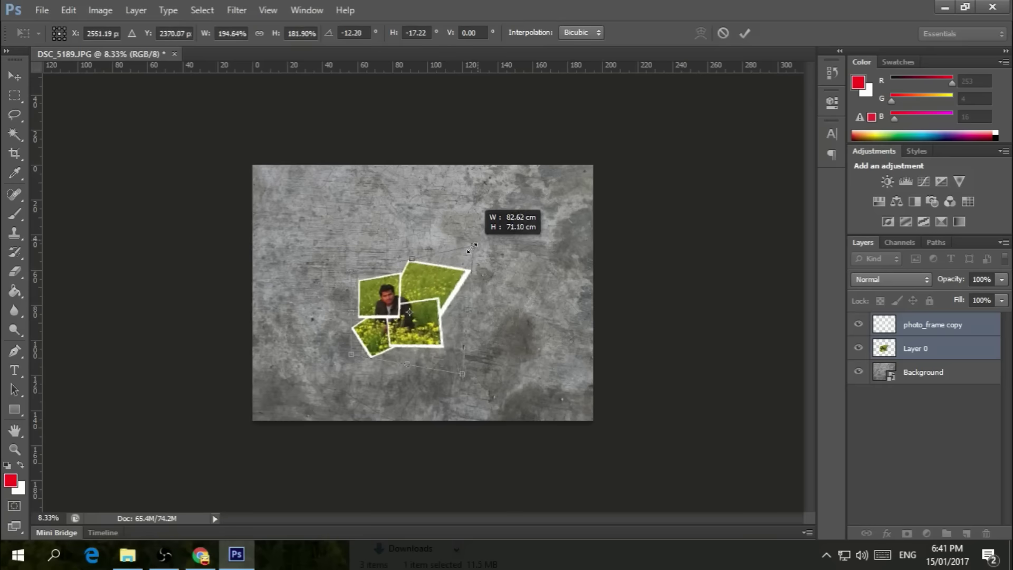
click(745, 34)
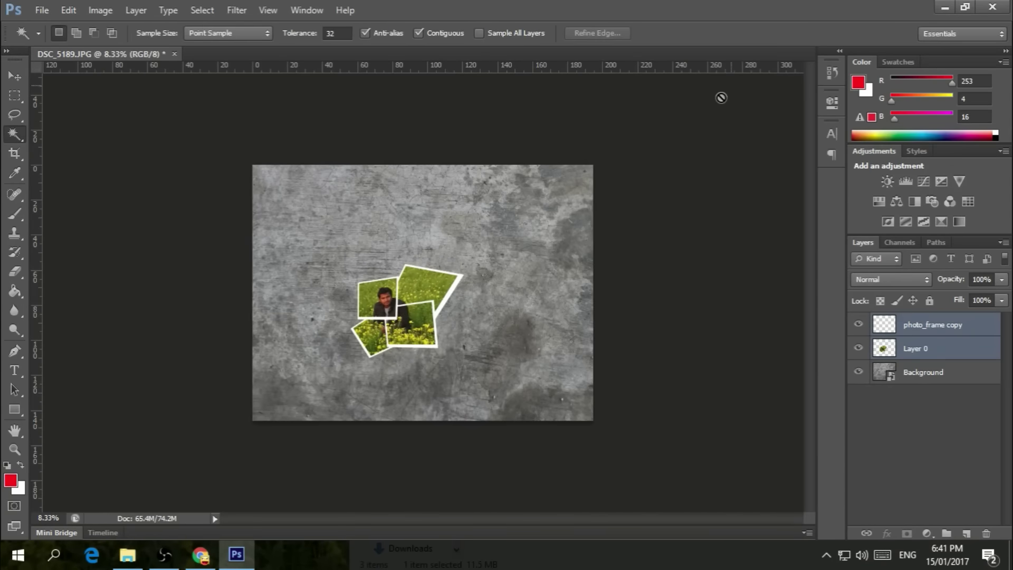